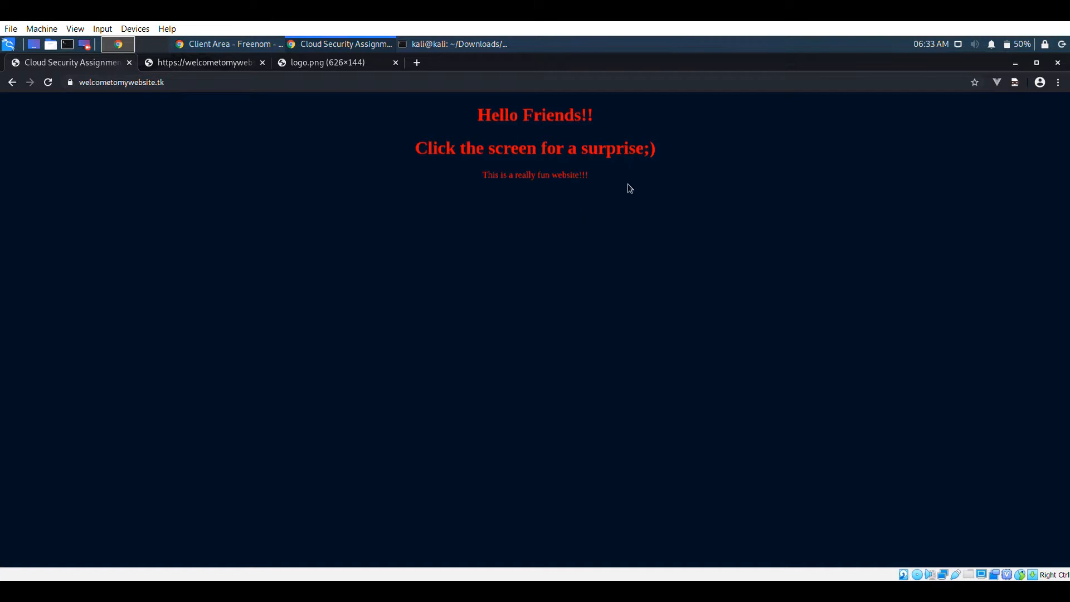
Step: Set off fireworks at five spots across the welcometomywebsite.tk home page
click(321, 385)
click(501, 392)
click(639, 396)
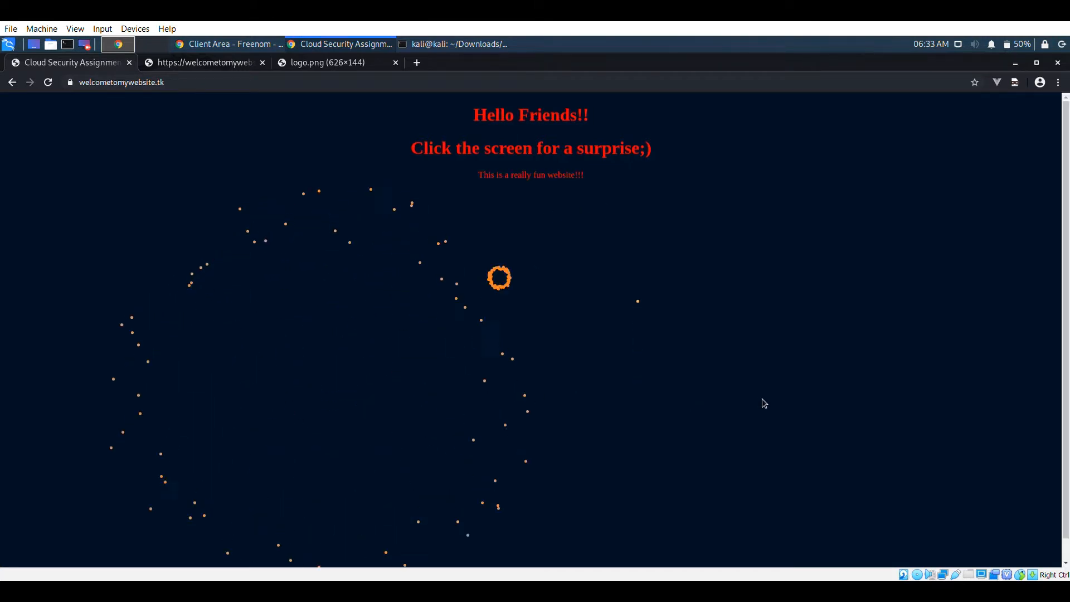
click(761, 401)
click(874, 399)
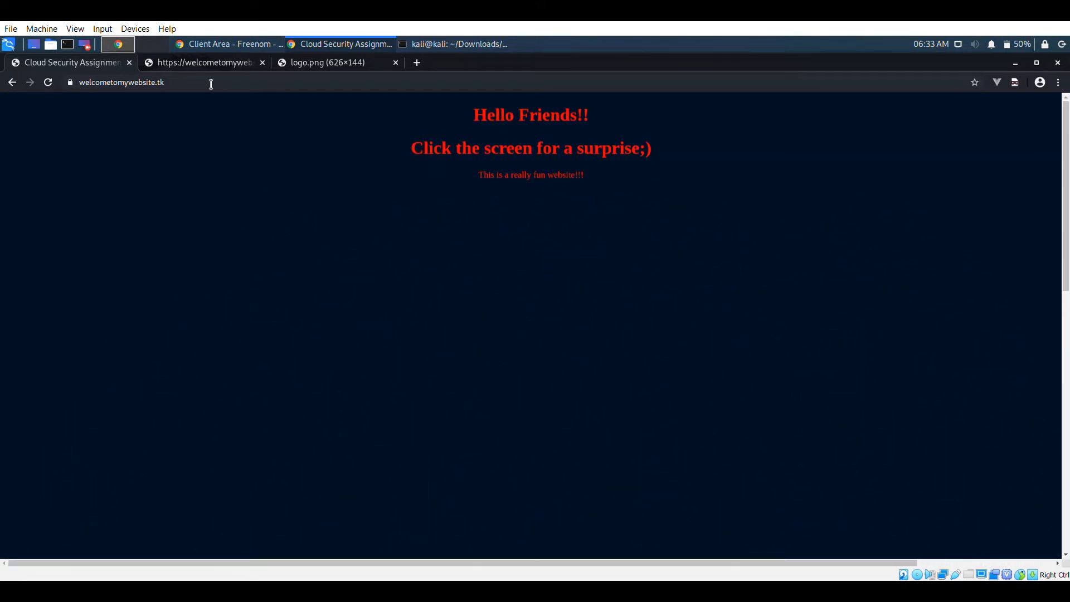
Step: View the website's application1/app1.html page and its images/logo.png image
click(201, 67)
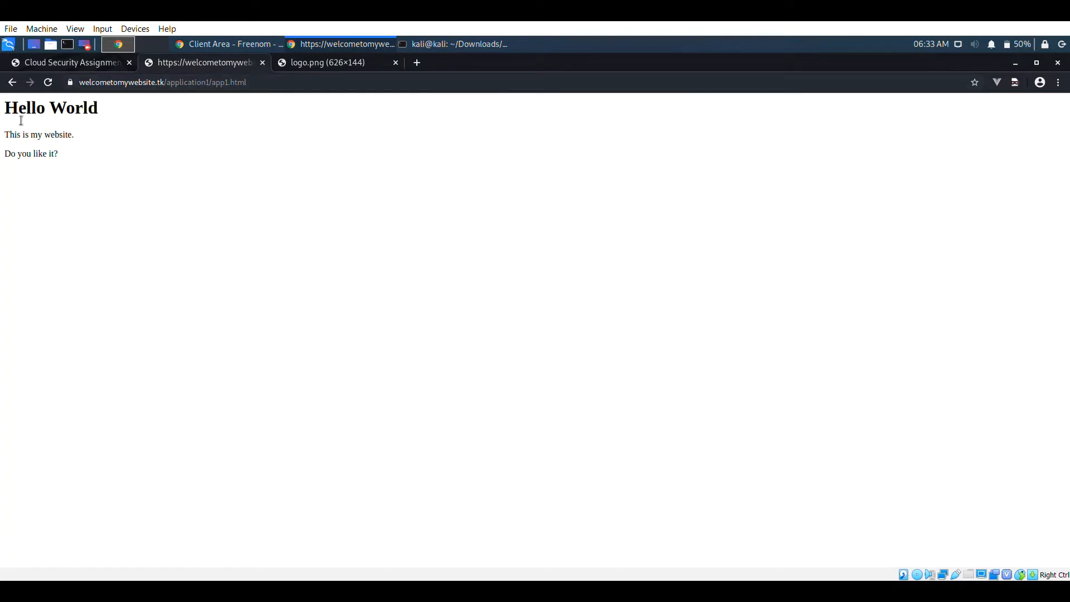
click(322, 63)
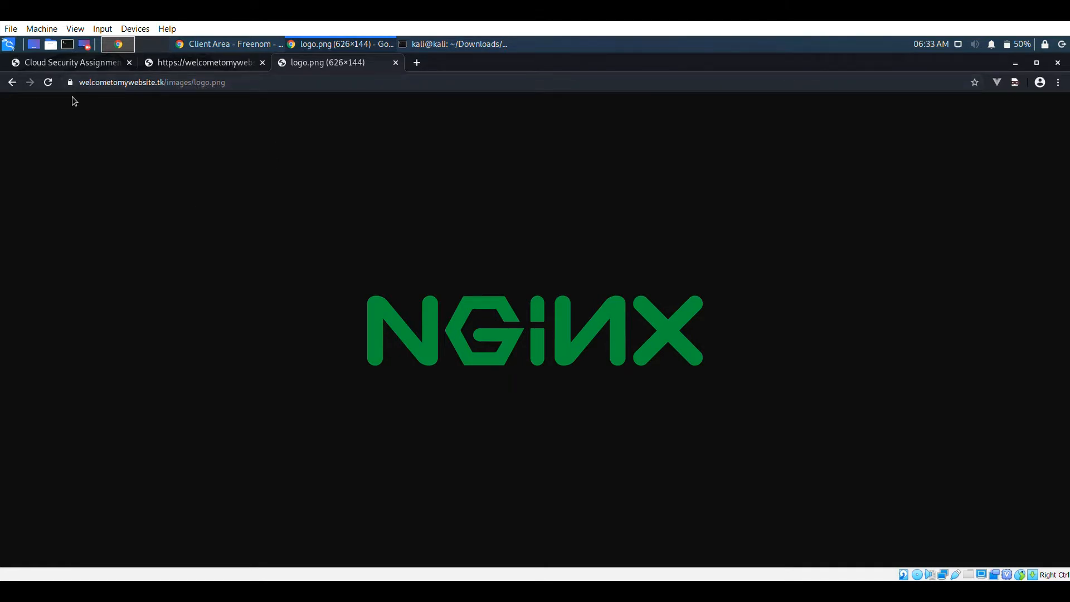
Step: Check the connection security and certificate information for the website's home page
click(71, 63)
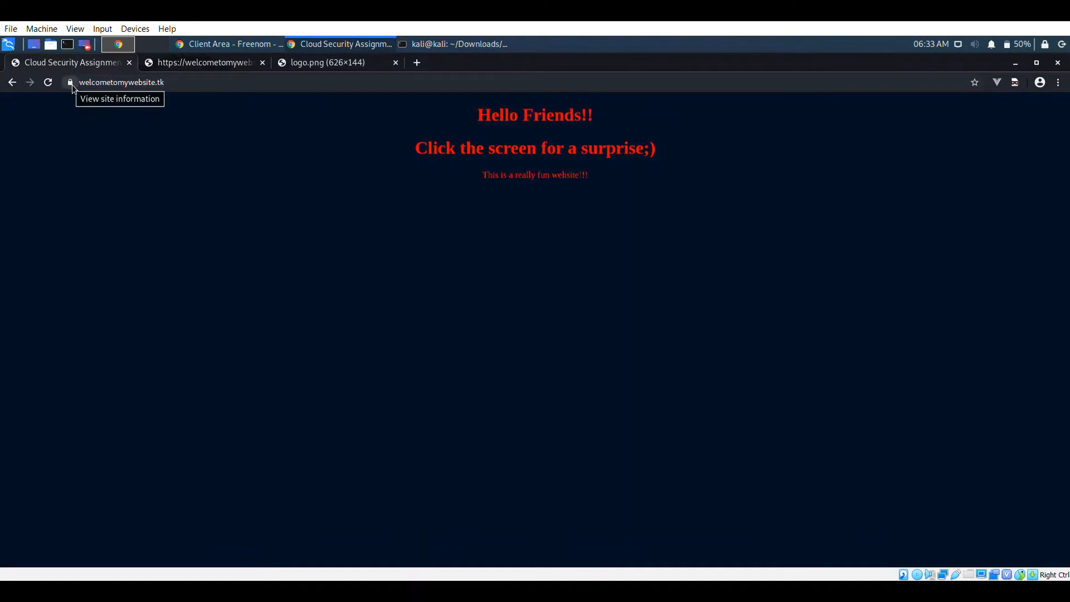
click(70, 83)
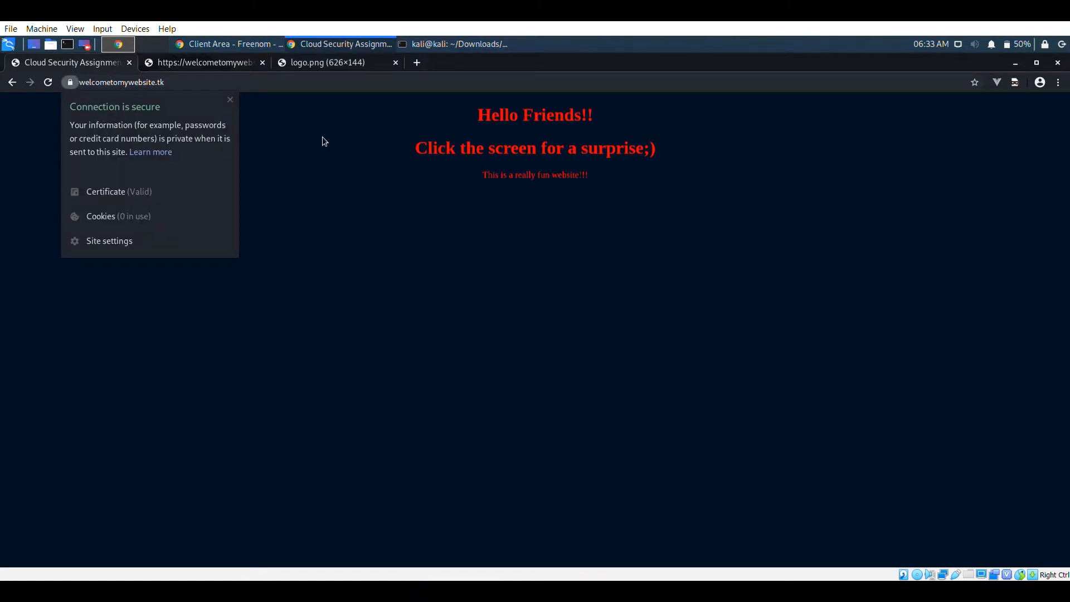
click(362, 146)
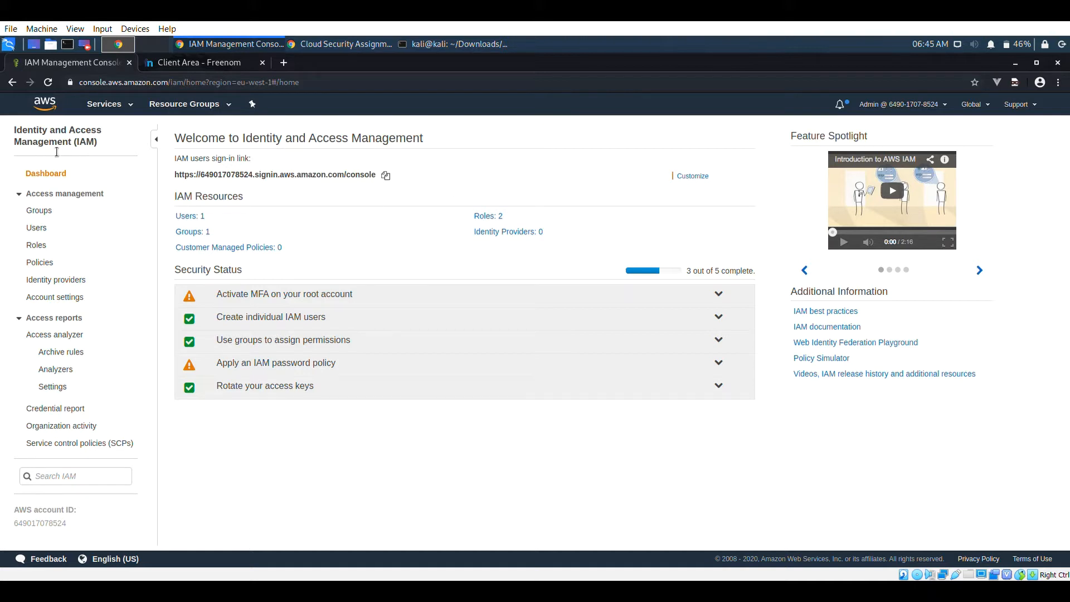
Step: View the Admin user's summary and permissions in IAM, and open the account's billing dashboard
click(192, 217)
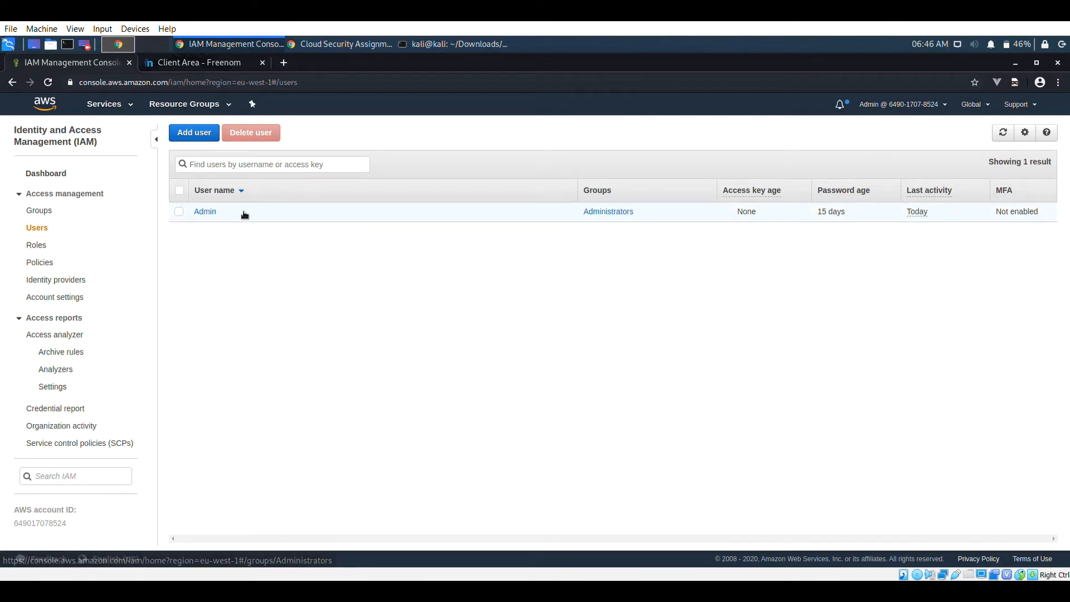
click(205, 214)
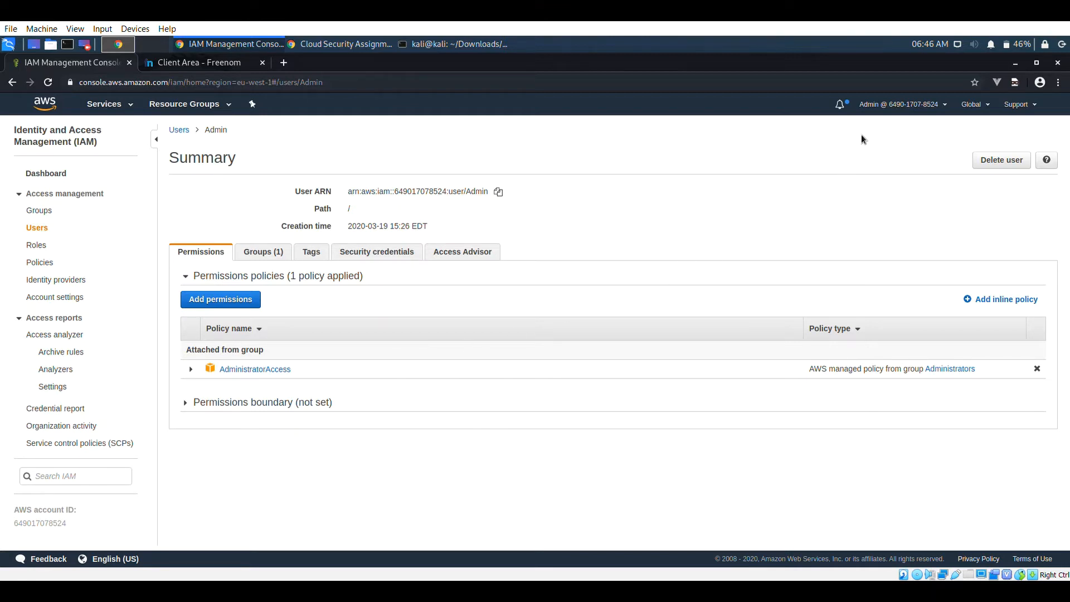
click(880, 105)
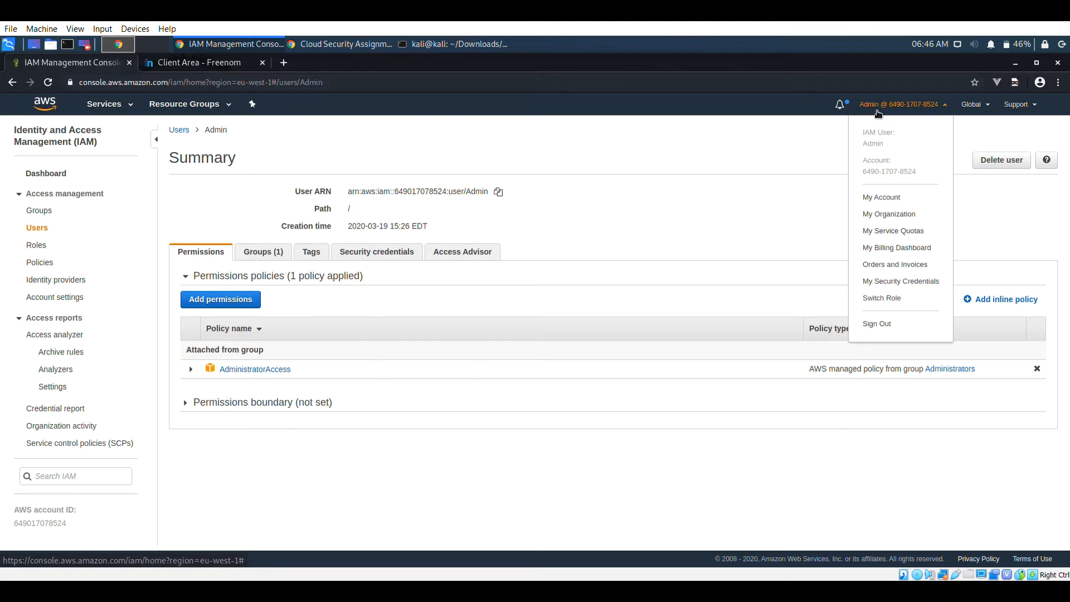
click(894, 249)
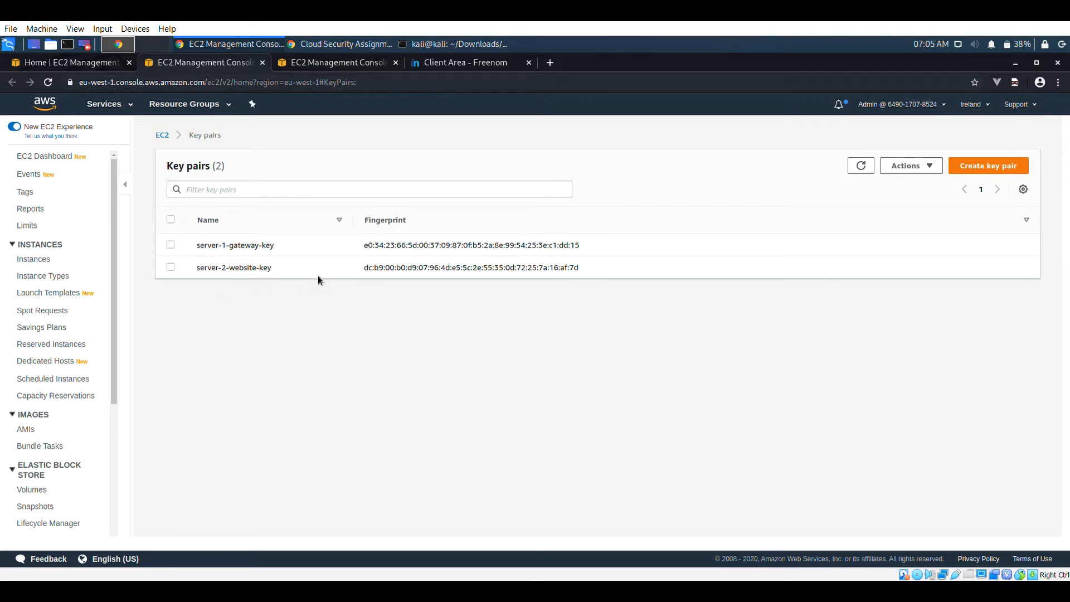
Step: Open the EC2 security groups list and select server-1-gateway-SG to review its rules
click(337, 65)
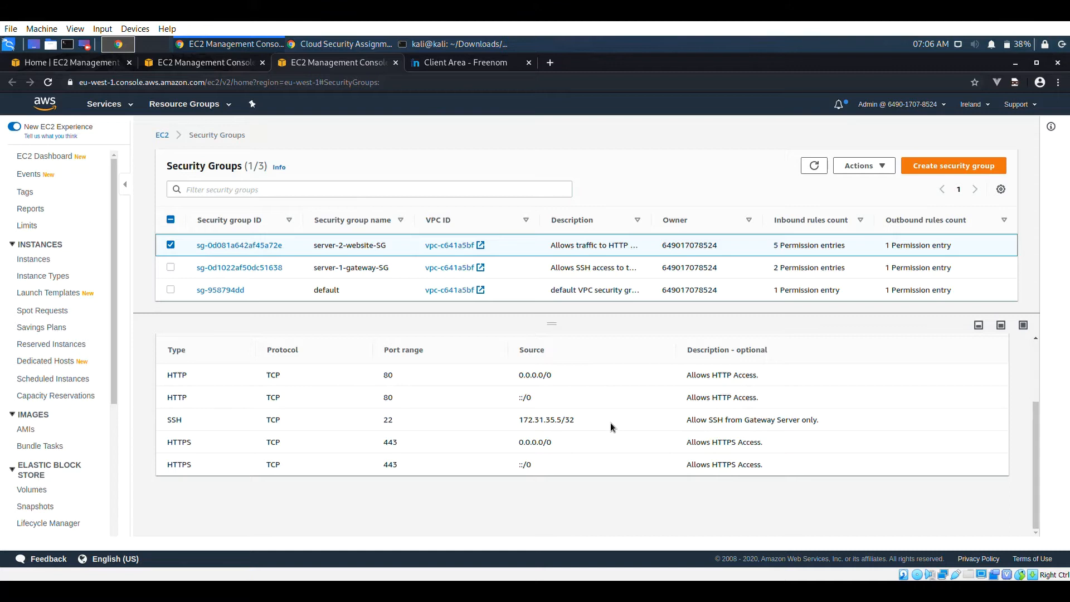
click(367, 270)
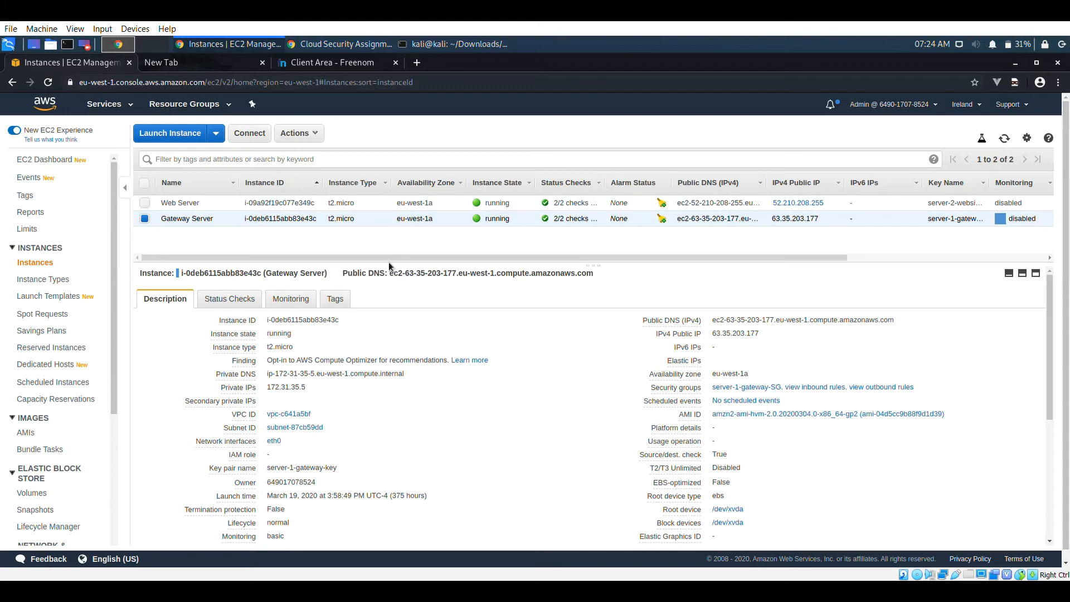
Step: Review the columns of the EC2 instances table and examine the Web Server instance's Elastic IP
drag(376, 257, 614, 254)
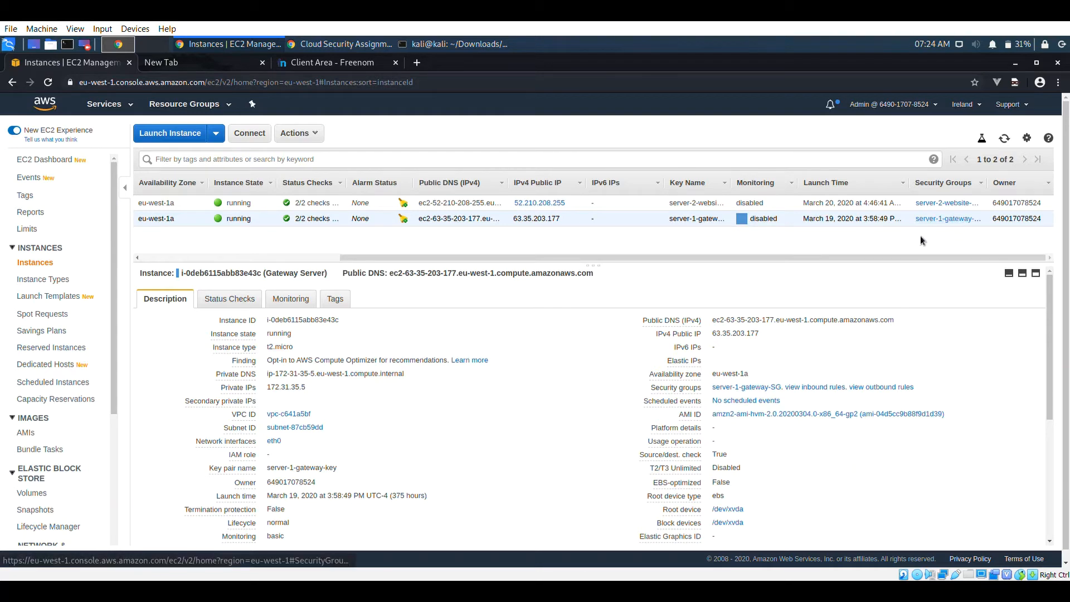
drag(621, 260, 366, 262)
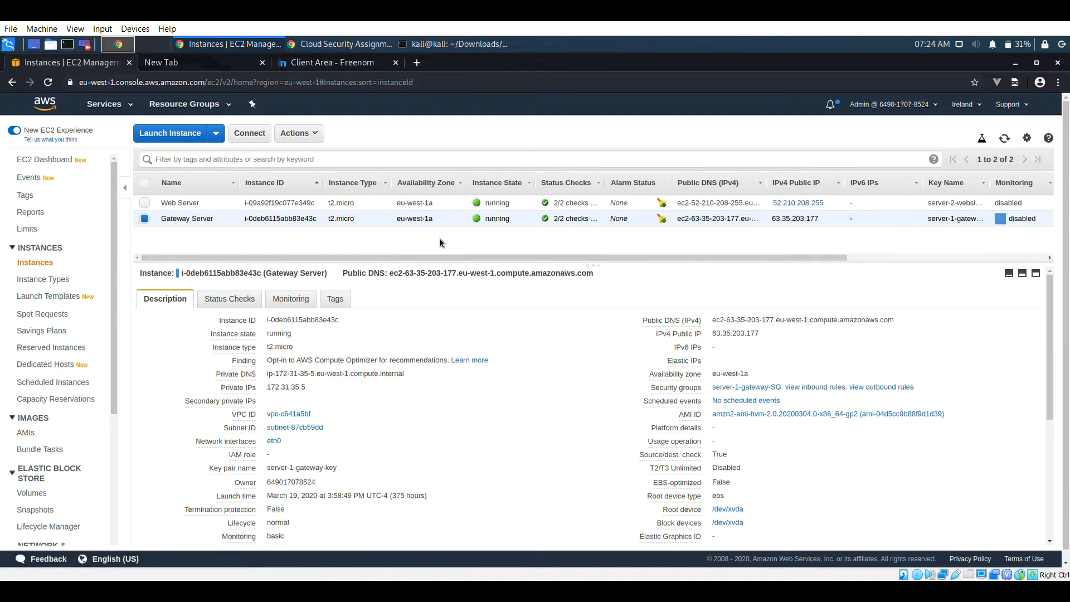
click(446, 207)
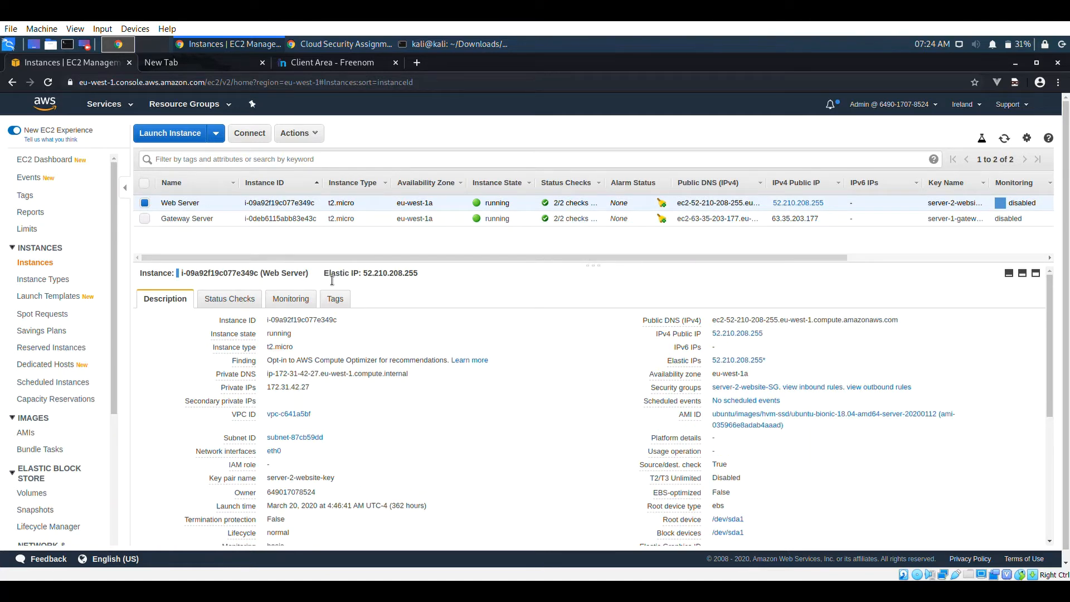
drag(324, 274, 425, 280)
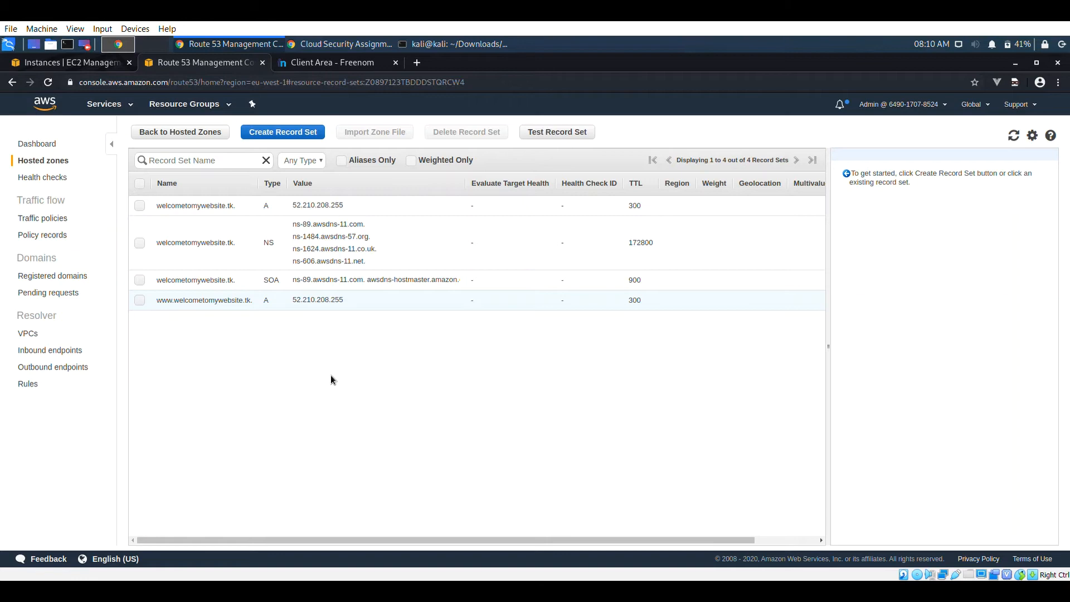
Step: Open the Freenom client area page
click(326, 63)
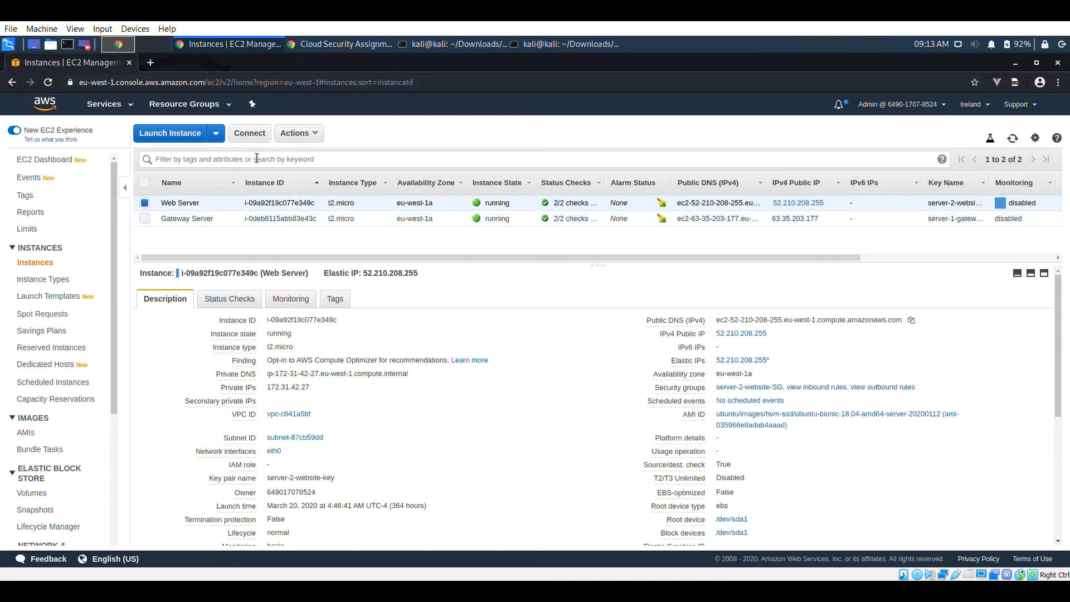
Step: Check the Web Server's SSH connection instructions and try connecting to it directly from the terminal as ubuntu with server-2-website-key.pem
click(250, 136)
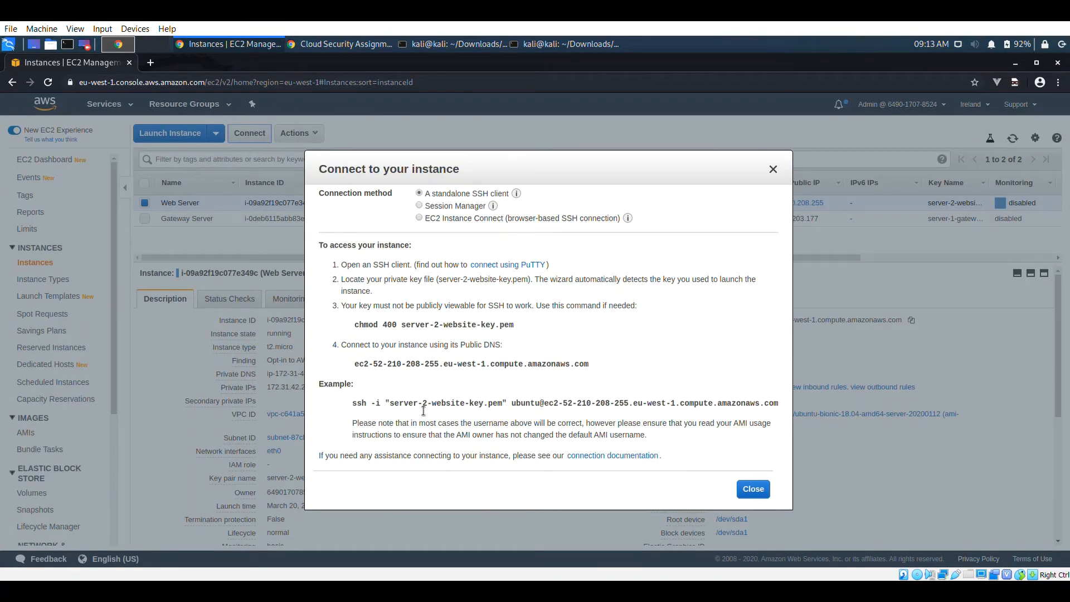
click(738, 492)
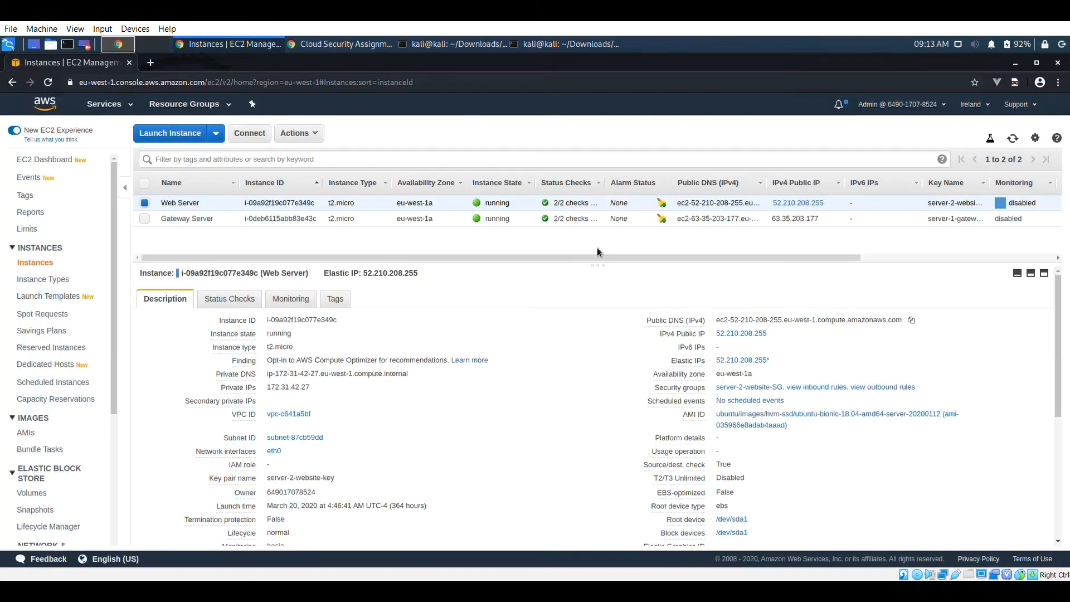
click(549, 48)
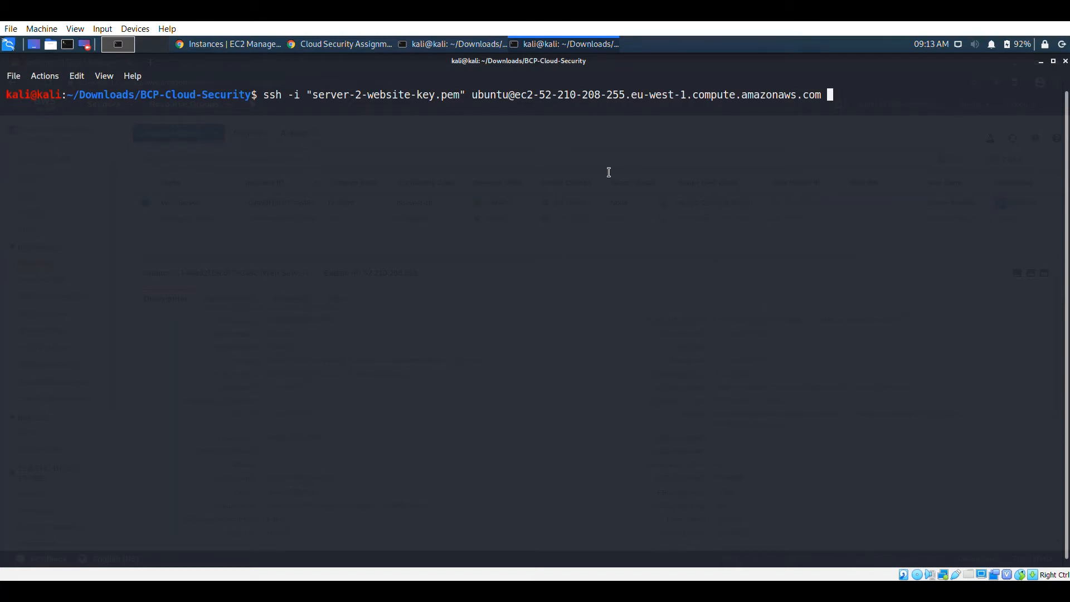
key(Return)
Step: In the other terminal, connect over SSH to the gateway server as ec2-user with server-1-gateway-key.pem and list its files
click(449, 44)
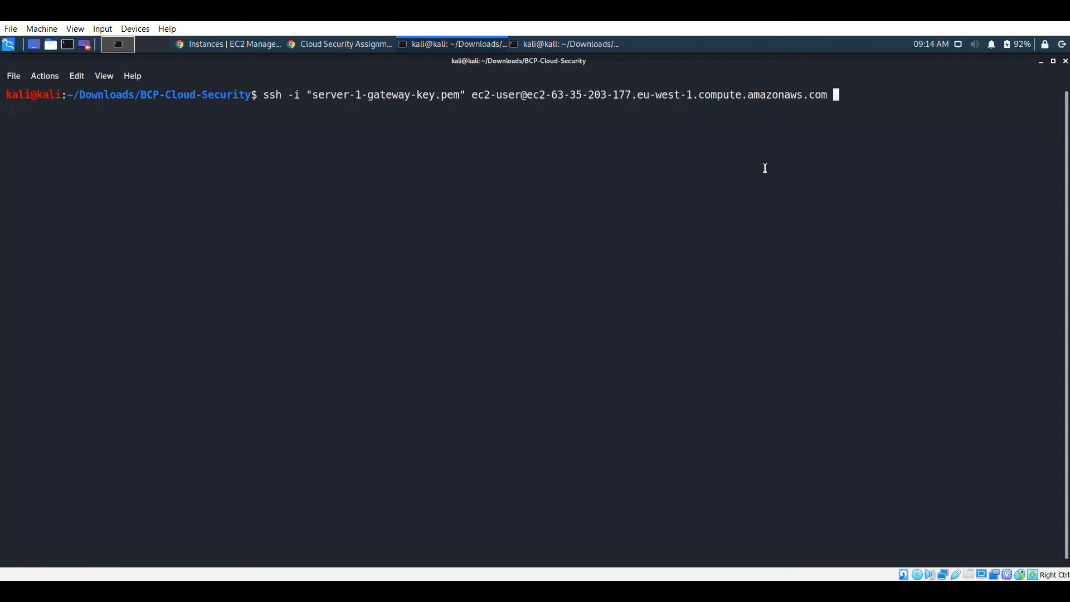
key(Return)
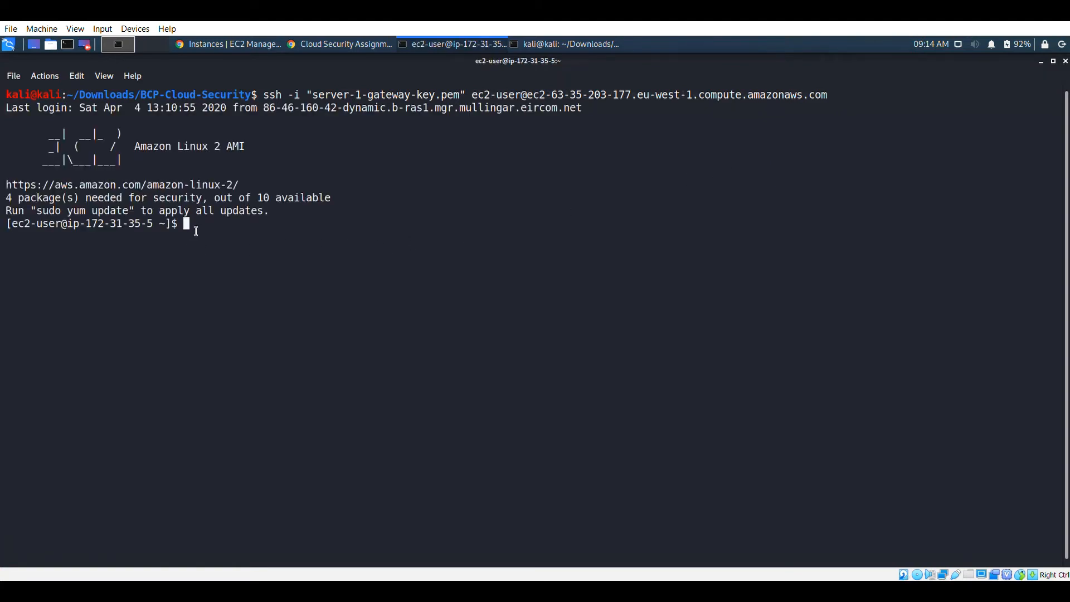
text(ls)
key(Return)
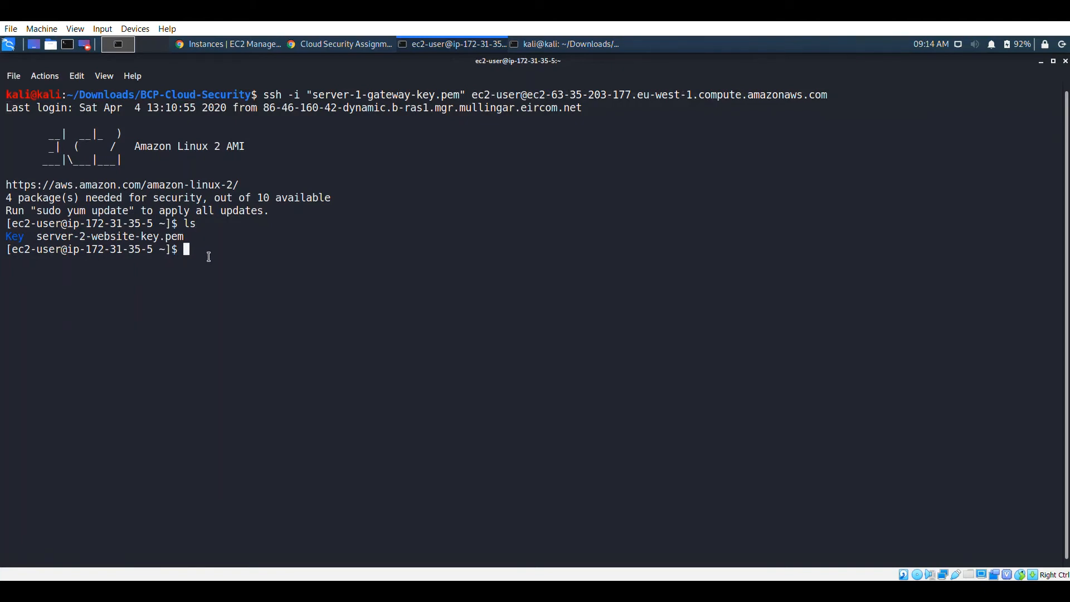
Step: From the gateway, connect to the web server as ubuntu using sudo ssh with server-2-website-key.pem, and recheck the direct connection attempt
text(sudo)
right_click(209, 256)
click(270, 275)
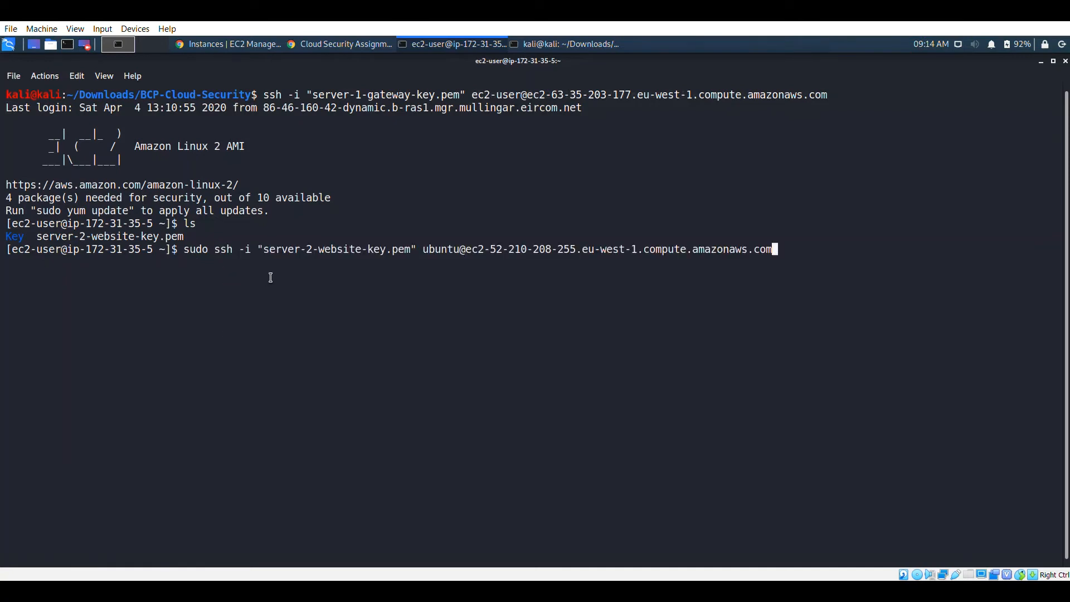
key(Return)
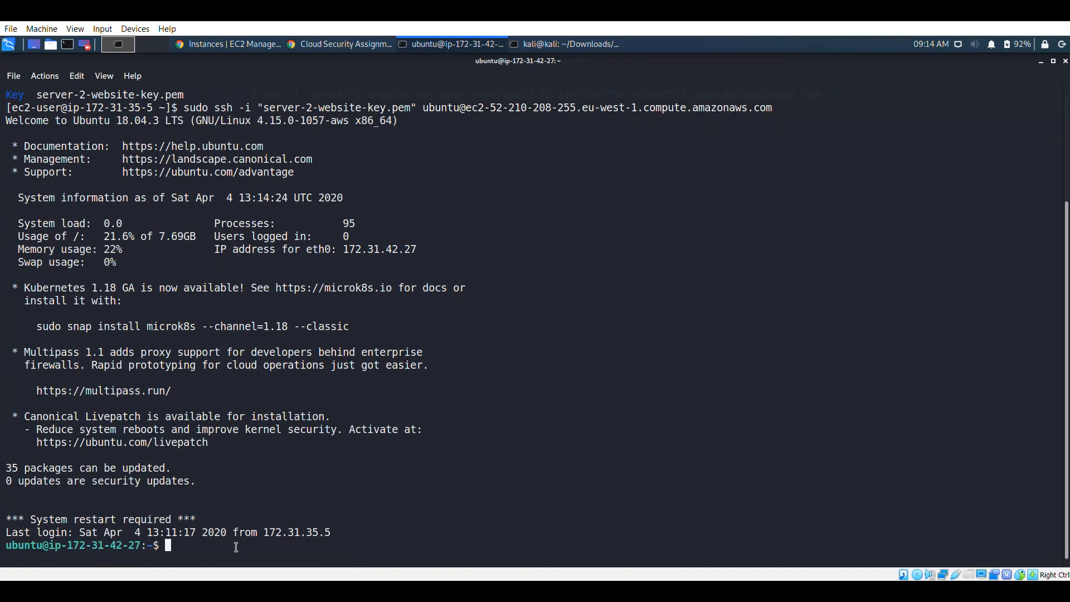
click(564, 44)
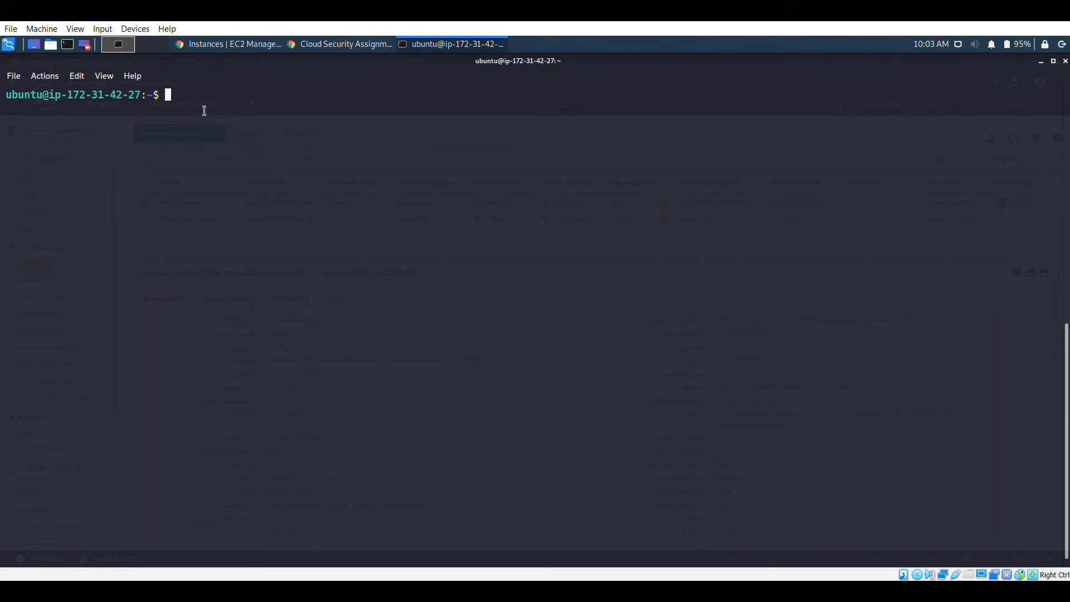
Step: Check the status of the nginx service on the web server and list the home directory's contents
text(sudo systemctl sta)
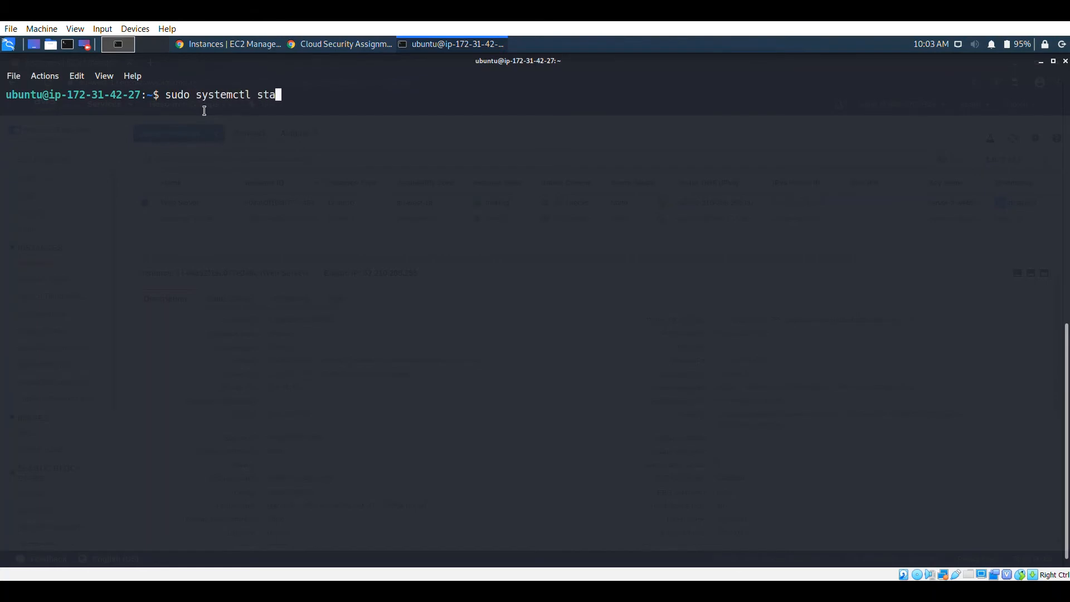
text(tus nginx)
key(Return)
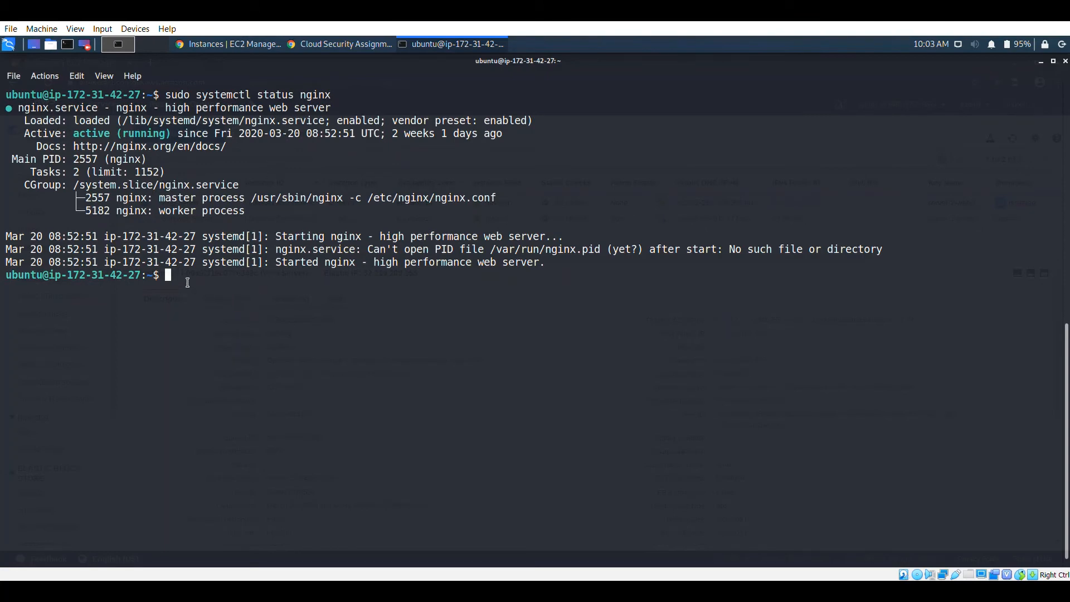
text(ls)
key(Return)
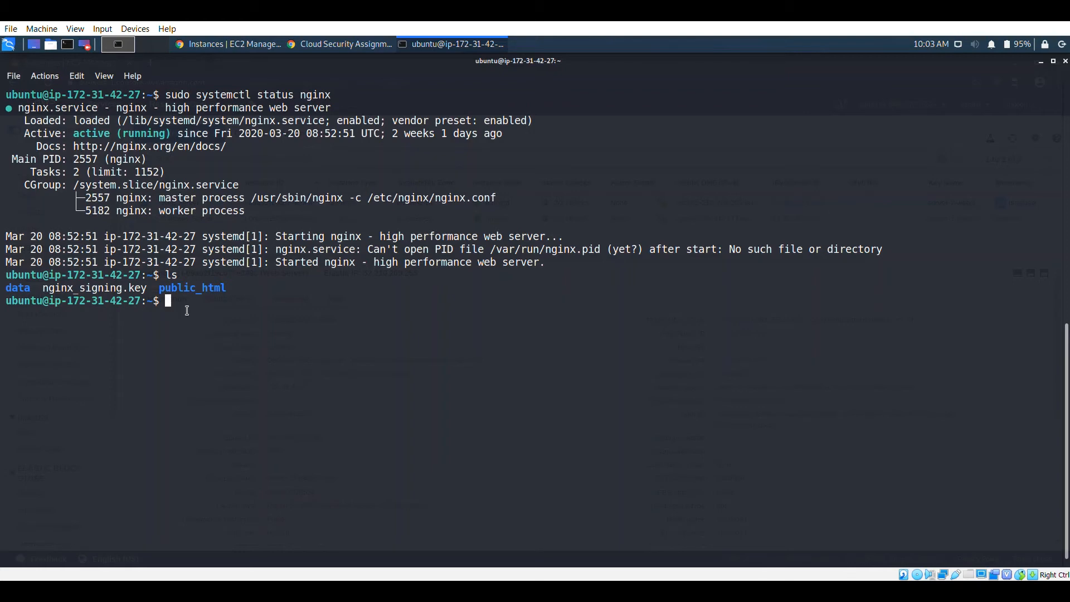
Step: Change to the /etc/nginx/conf.d/ directory and list its files
text(cd)
right_click(188, 301)
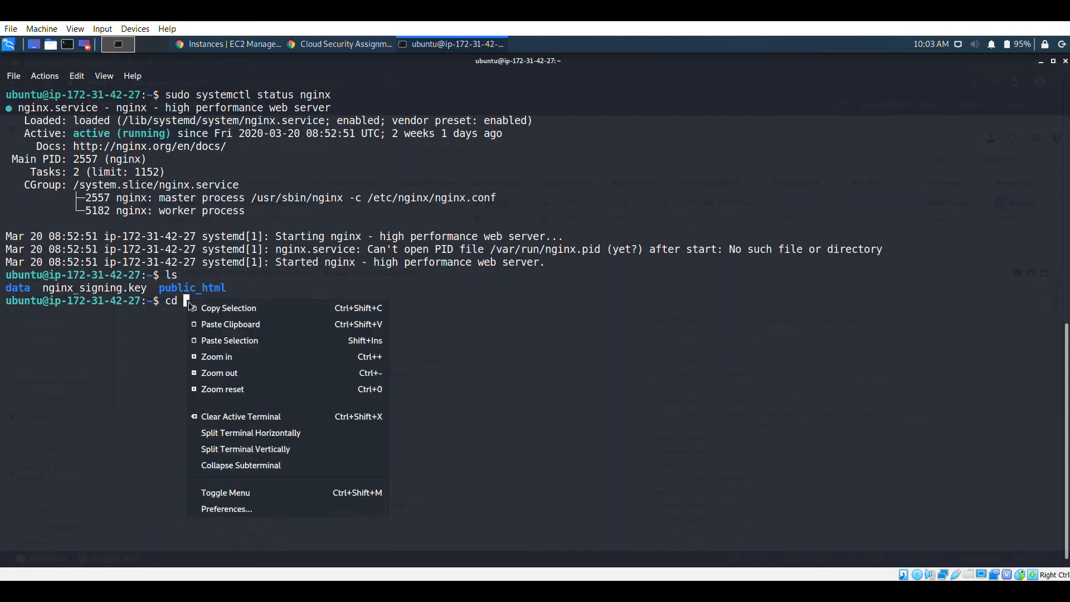
click(240, 324)
text(ls)
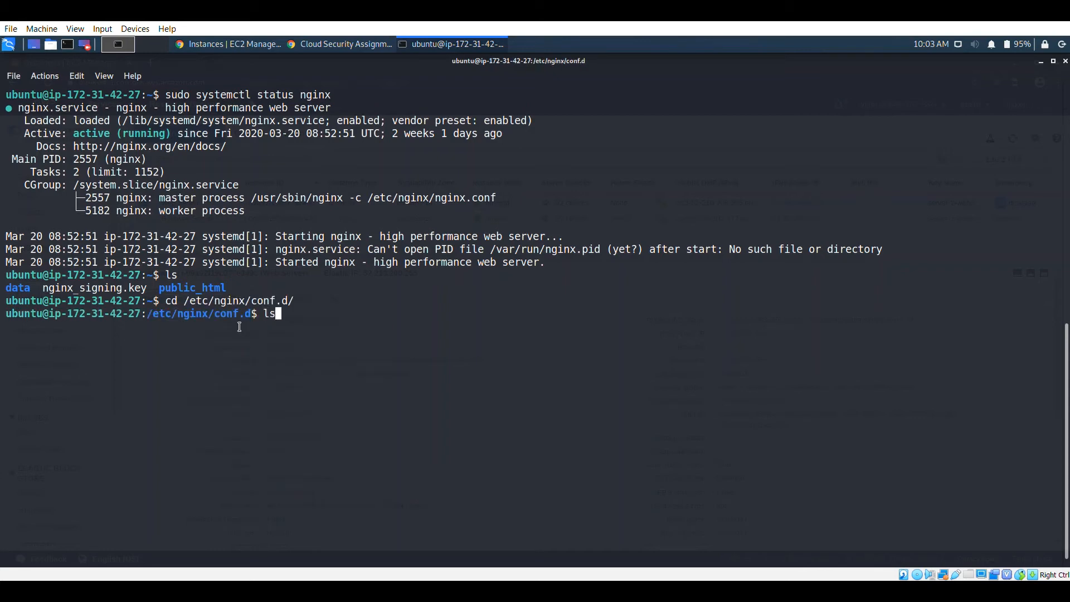
key(Return)
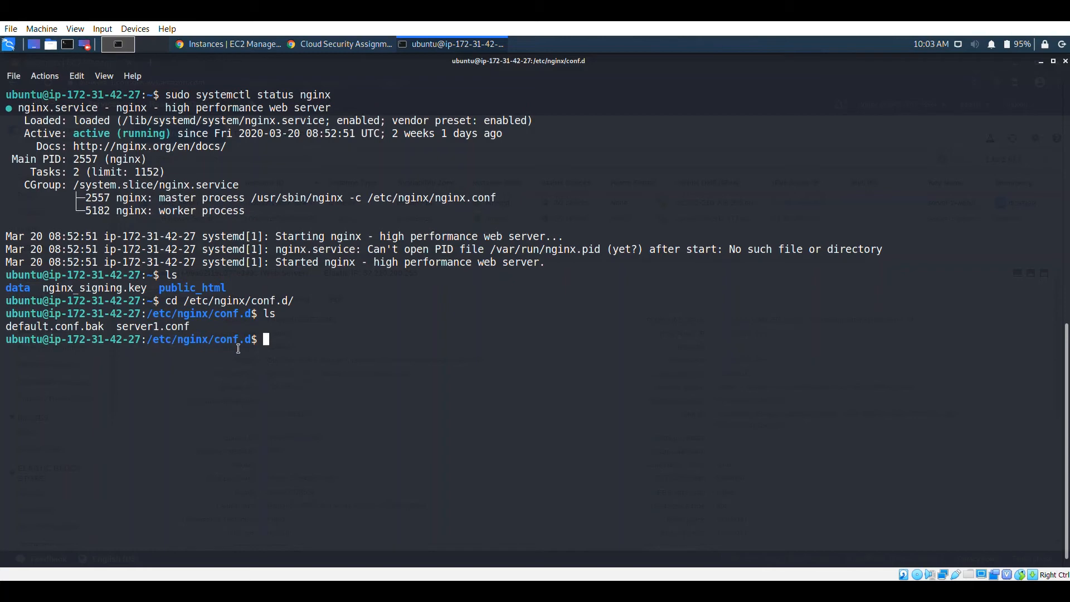
Step: Open server1.conf in nano with sudo
text(sudo nano serv)
key(Tab)
key(Return)
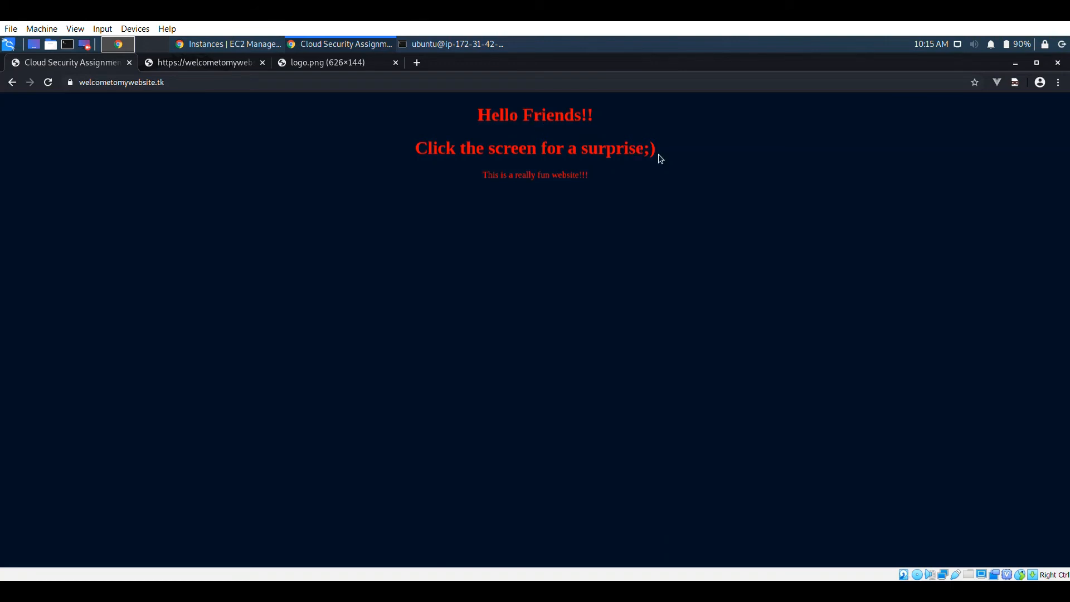
Step: Switch to the terminal to view the home page's index.html source in nano
click(447, 45)
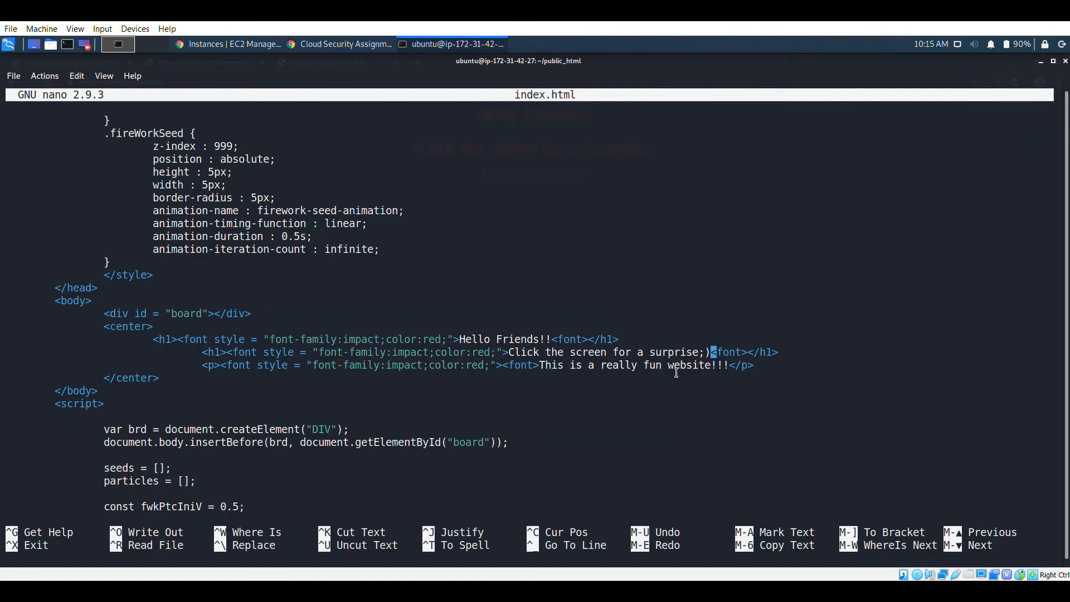
Step: Replace the second heading's text in index.html with "Thank you for visiting my website!!!"
key(BackSpace)
key(BackSpace)
key(BackSpace)
key(BackSpace)
key(BackSpace)
key(BackSpace)
key(BackSpace)
key(BackSpace)
key(BackSpace)
key(BackSpace)
key(BackSpace)
key(BackSpace)
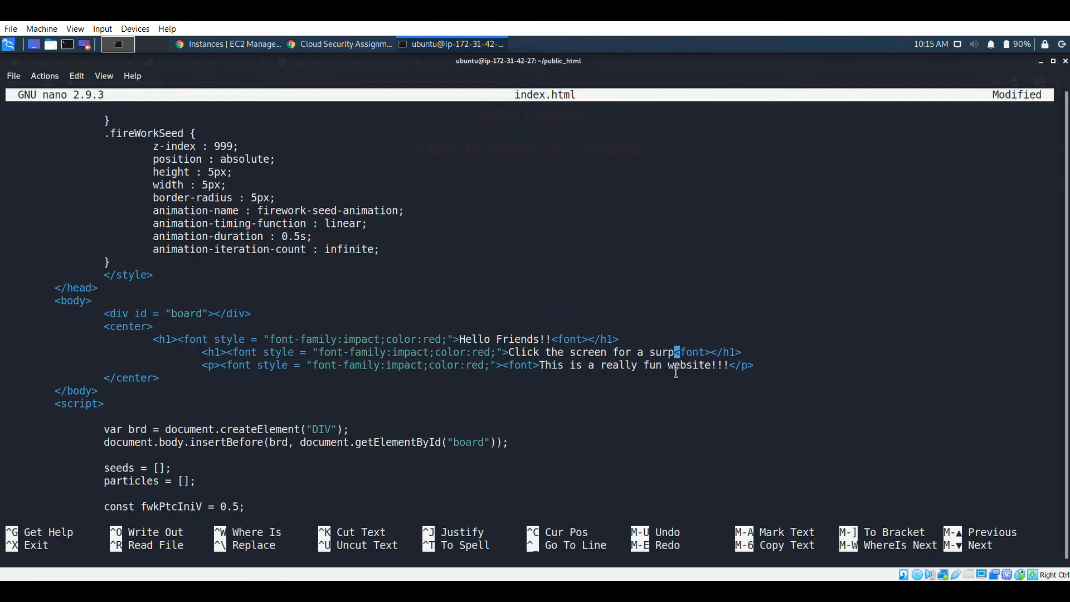
key(BackSpace)
key(BackSpace)
key(BackSpace)
key(BackSpace)
key(BackSpace)
key(BackSpace)
key(BackSpace)
key(BackSpace)
key(BackSpace)
key(BackSpace)
key(BackSpace)
key(BackSpace)
key(BackSpace)
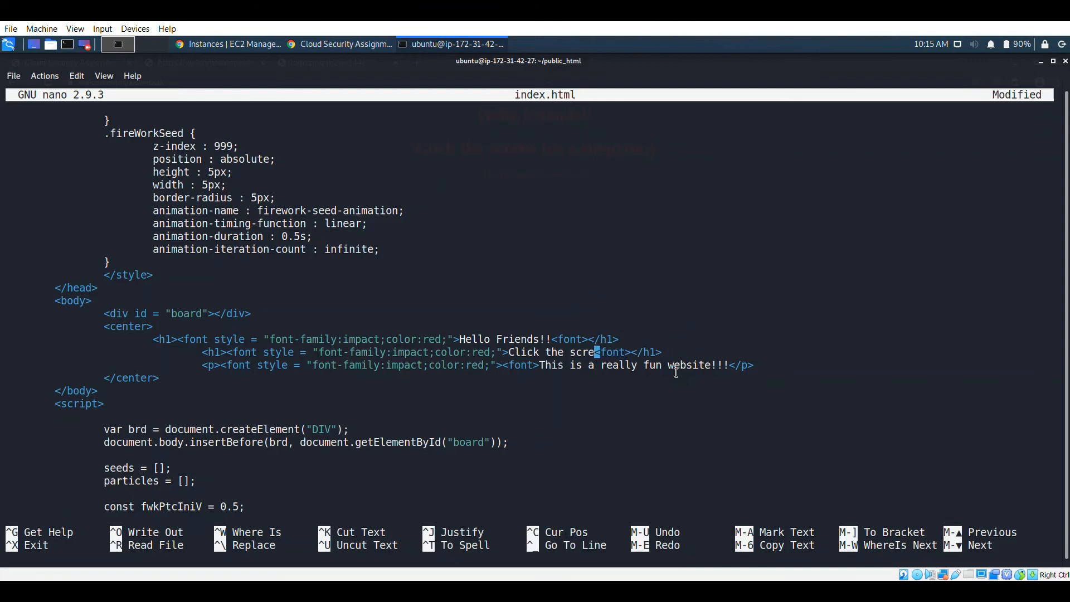
key(BackSpace)
key(BackSpace)
key(BackSpace)
key(BackSpace)
key(BackSpace)
key(BackSpace)
key(BackSpace)
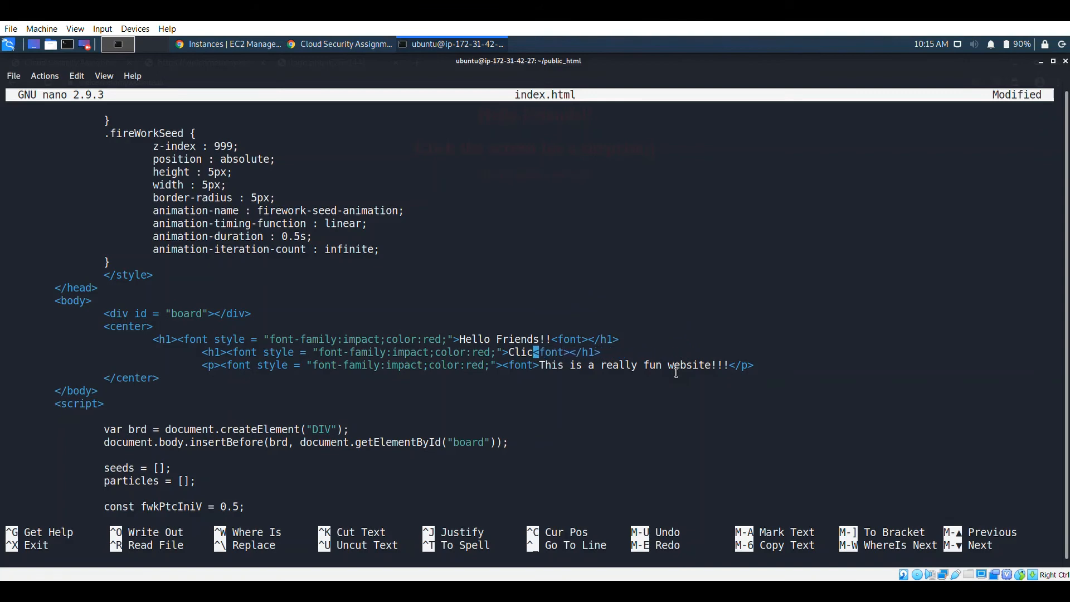
key(BackSpace)
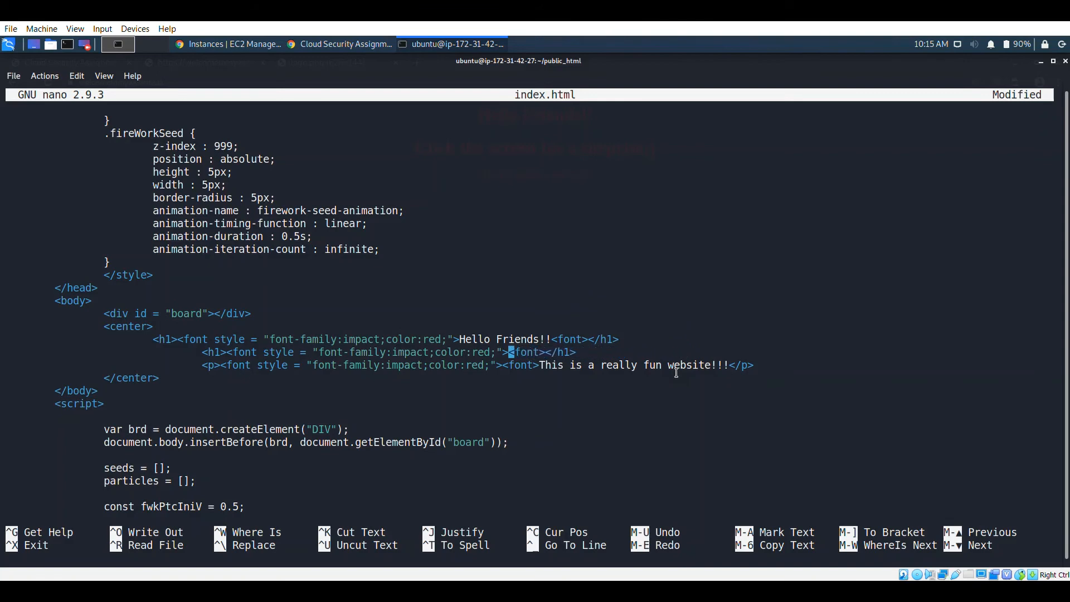
text(Thank you for )
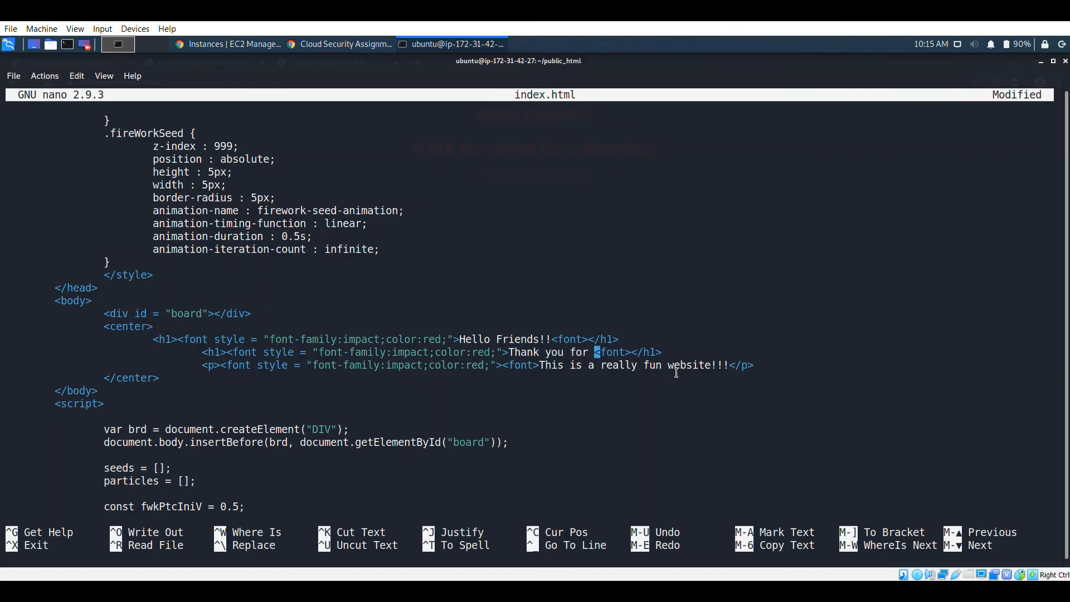
text(visitin)
text(g my websi)
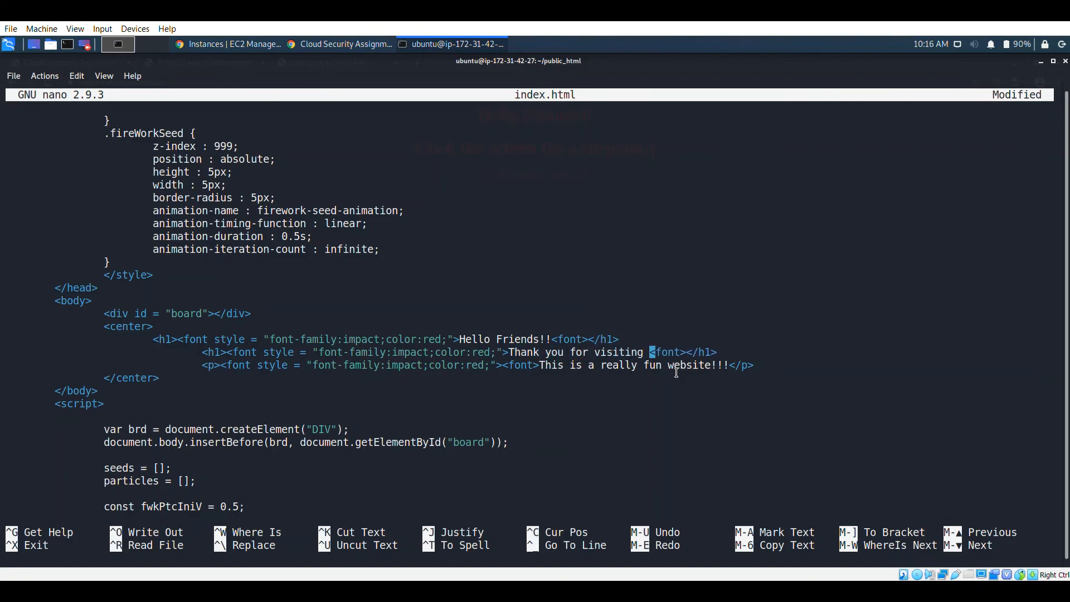
text(te)
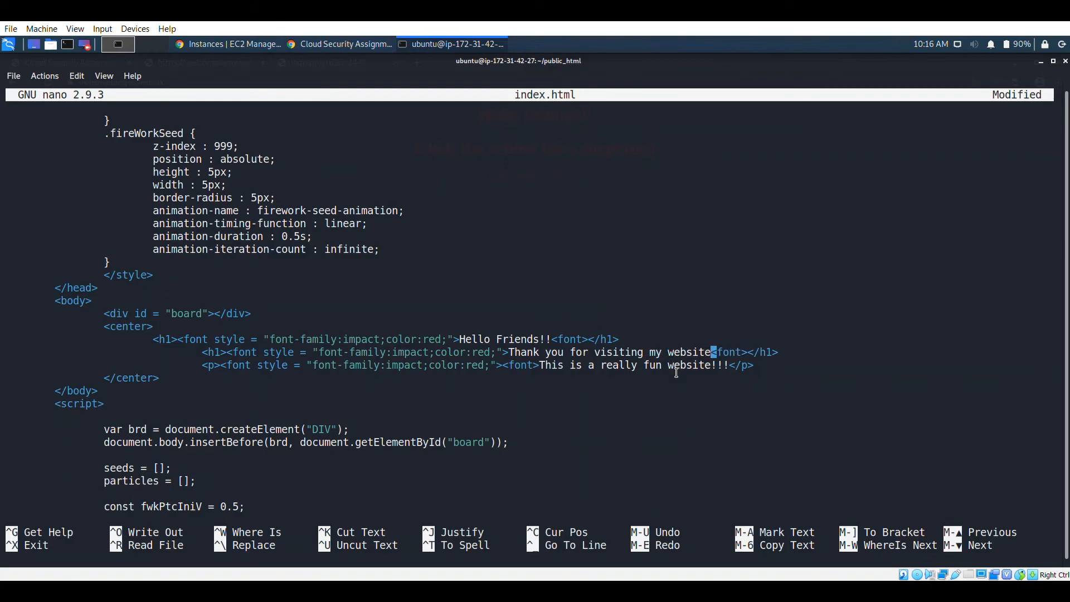
text(!!!)
Step: Save the modified index.html under the same name and exit nano
key(ctrl+x)
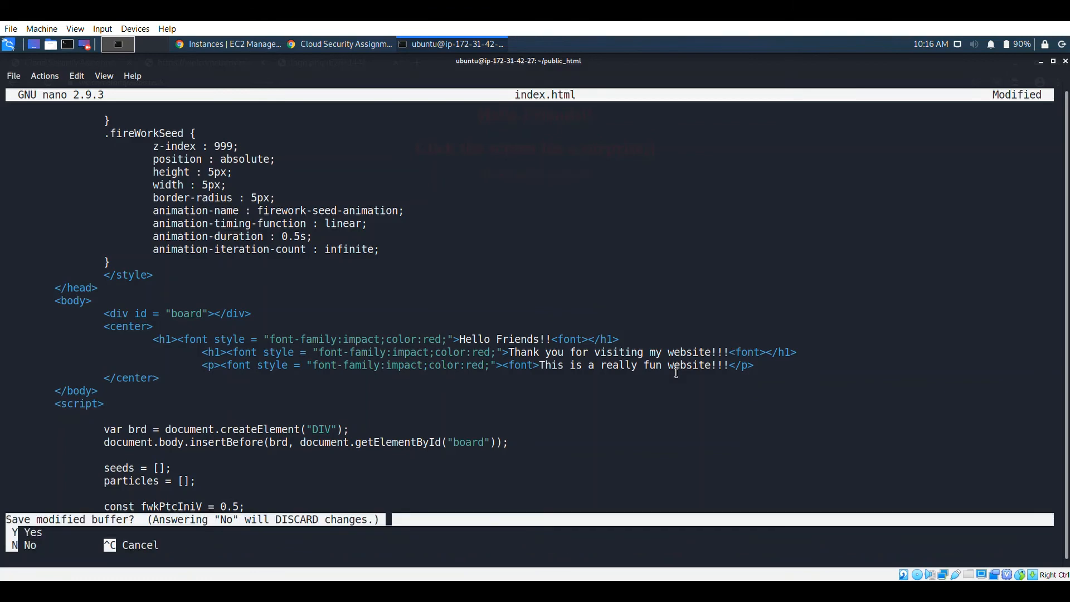
key(y)
key(Return)
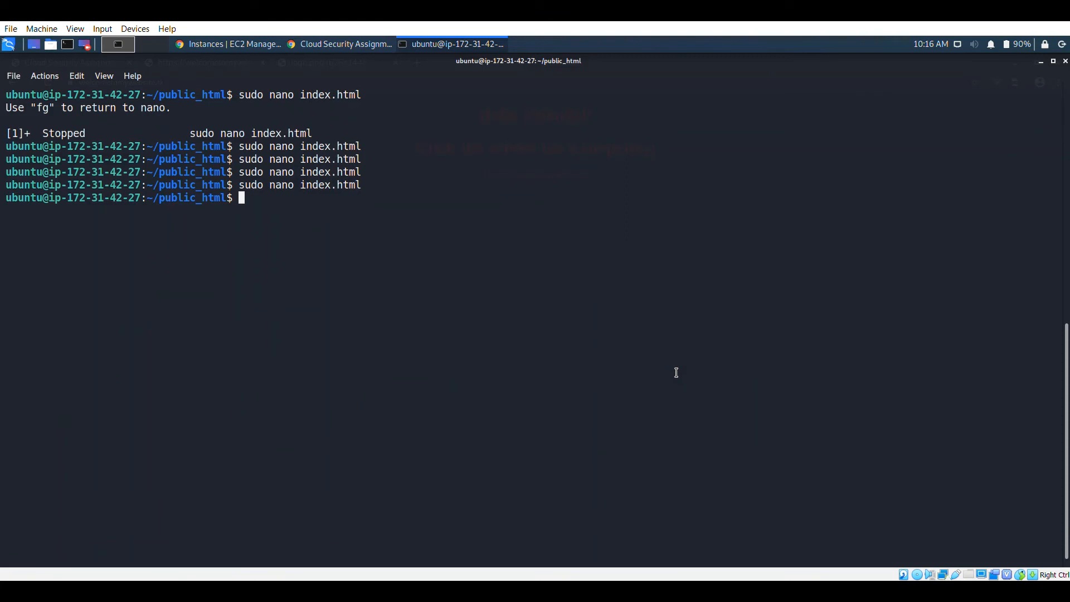
Step: Reload nginx with sudo nginx -s reload and refresh the welcometomywebsite.tk home page in the browser
text(sudo nginx -s re)
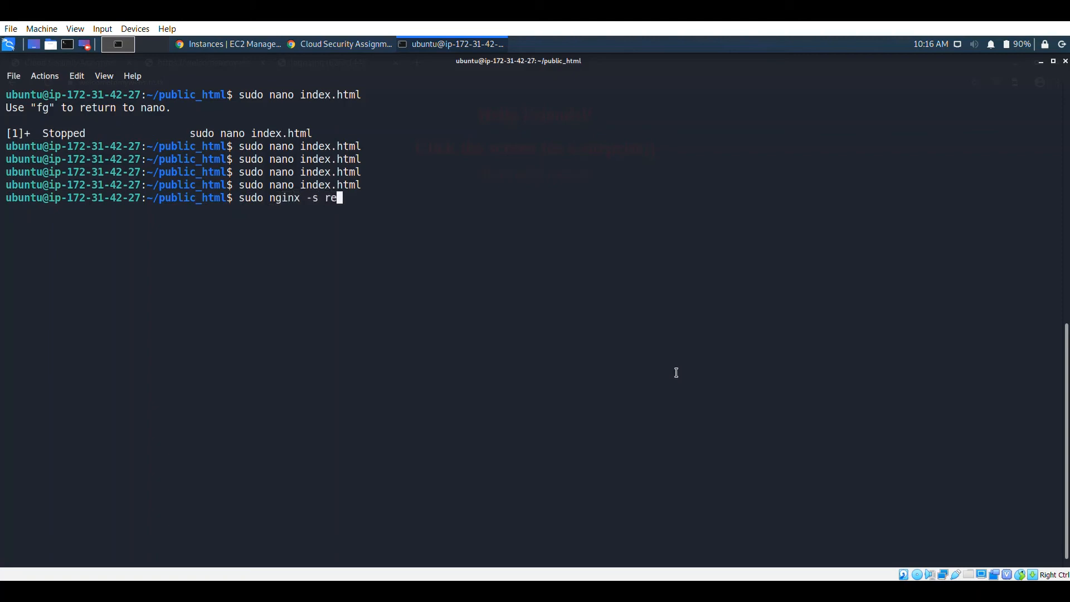
text(load)
key(Return)
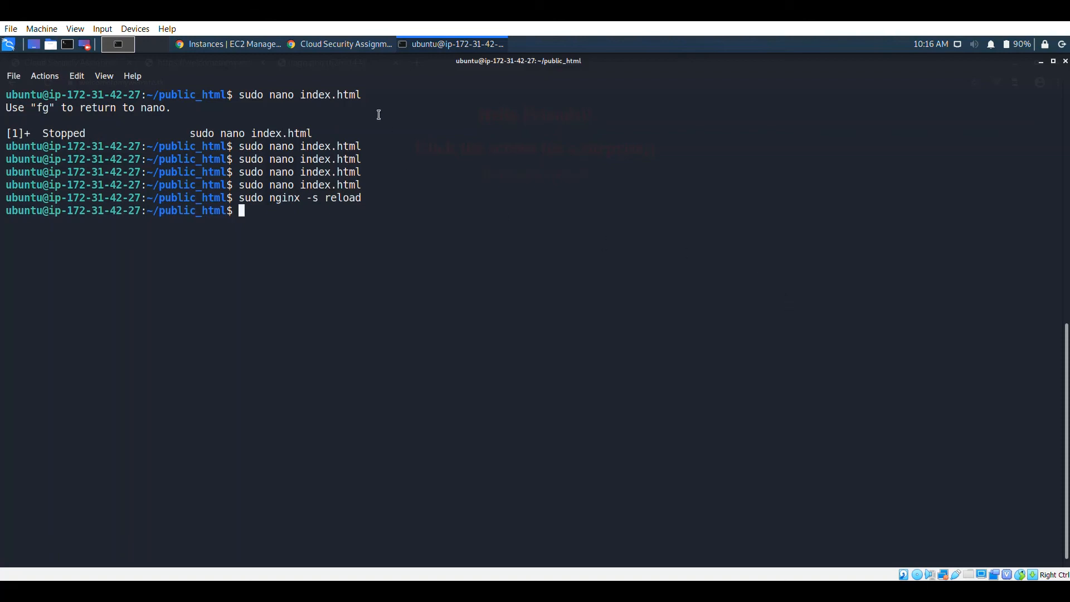
click(339, 45)
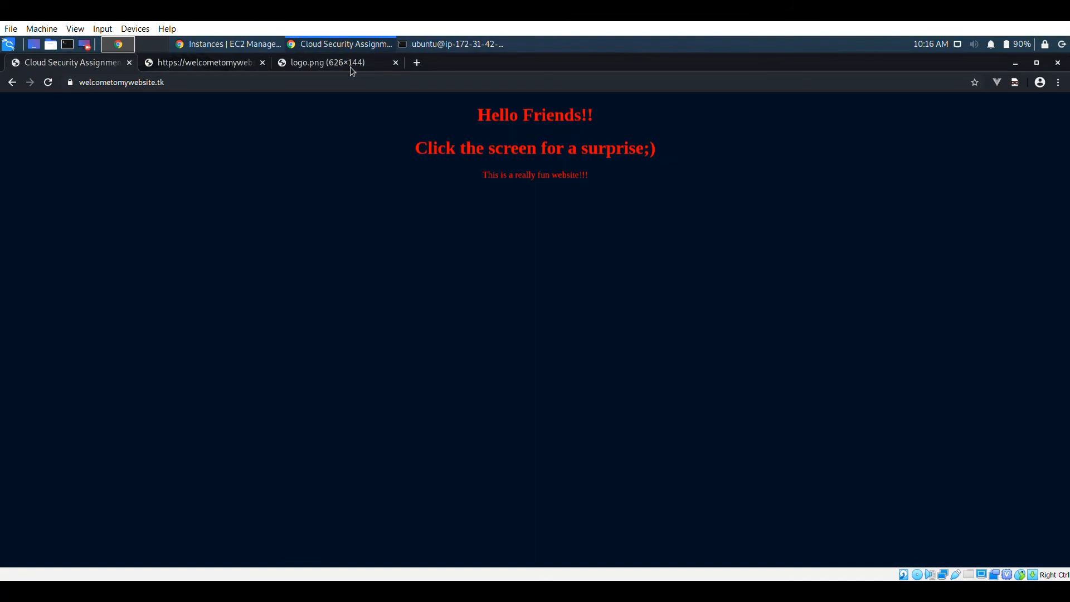
click(48, 82)
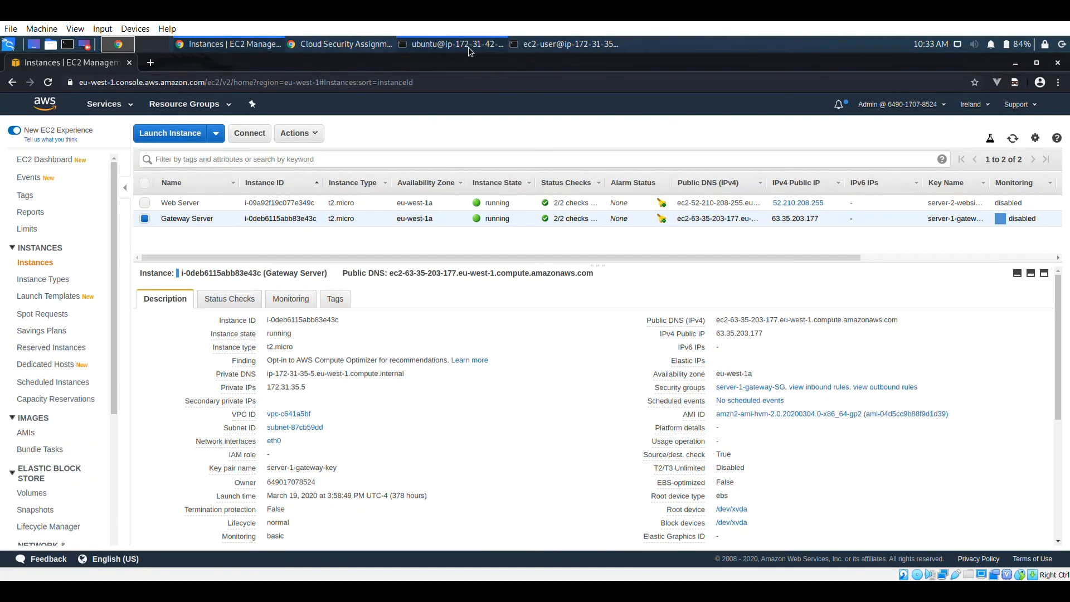
Step: Review the iptables rules in the web server's terminal and switch to the gateway server's terminal
click(466, 45)
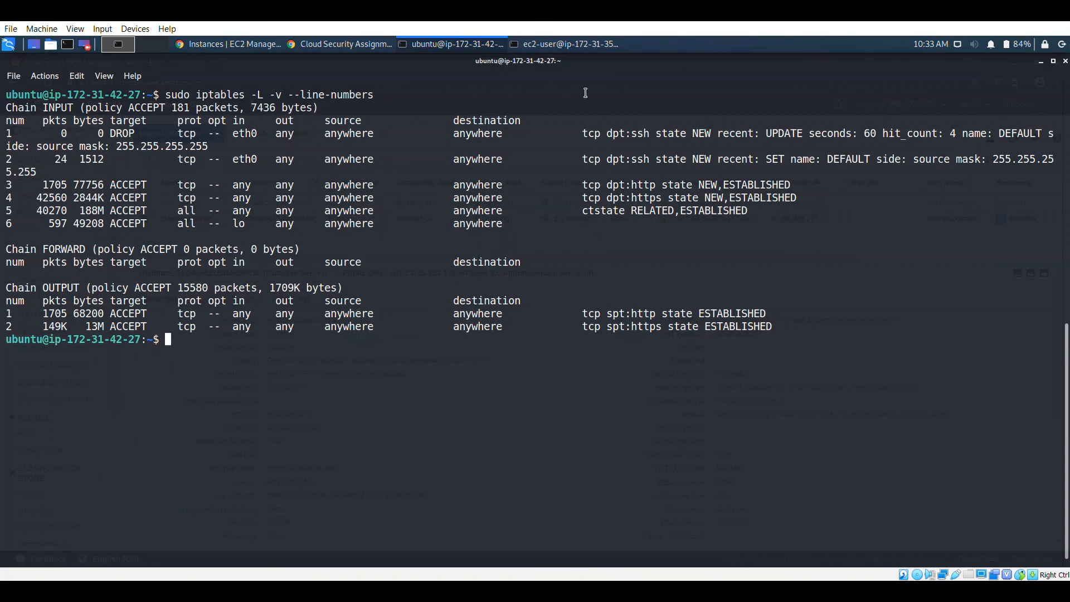
click(568, 46)
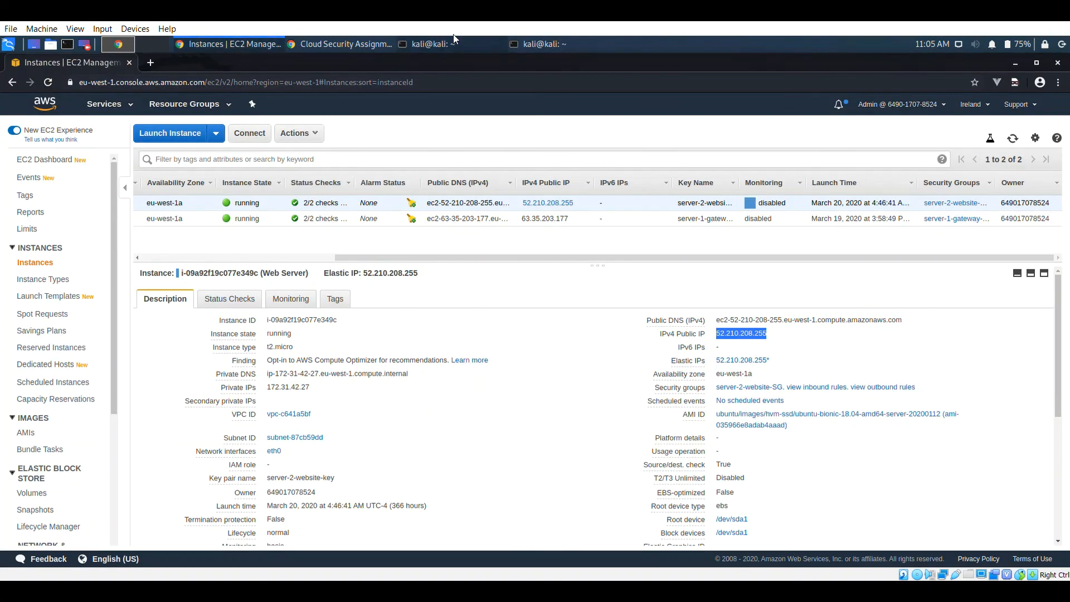
Step: Run nmap -Pn -v scans of the gateway server at 63.35.203.177 and the web server at 52.210.208.255, checking progress in both terminals
click(453, 42)
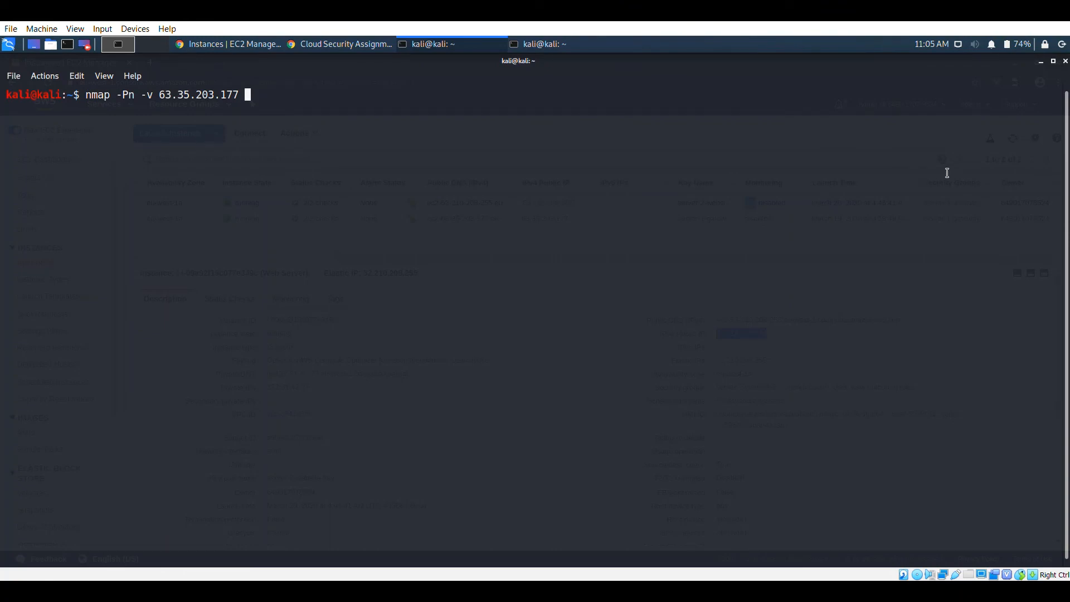
key(Return)
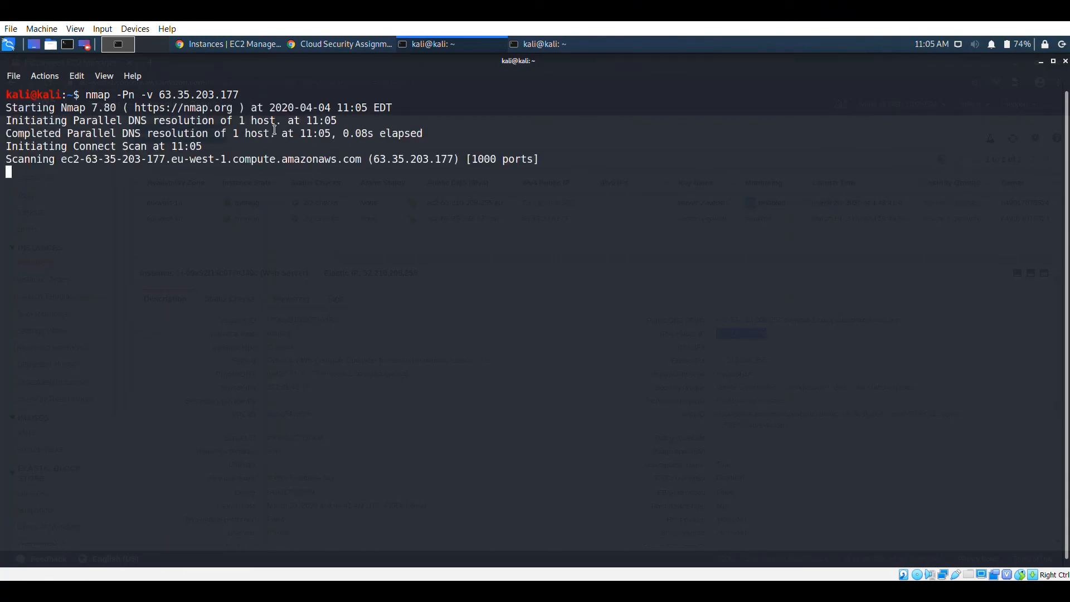
click(542, 48)
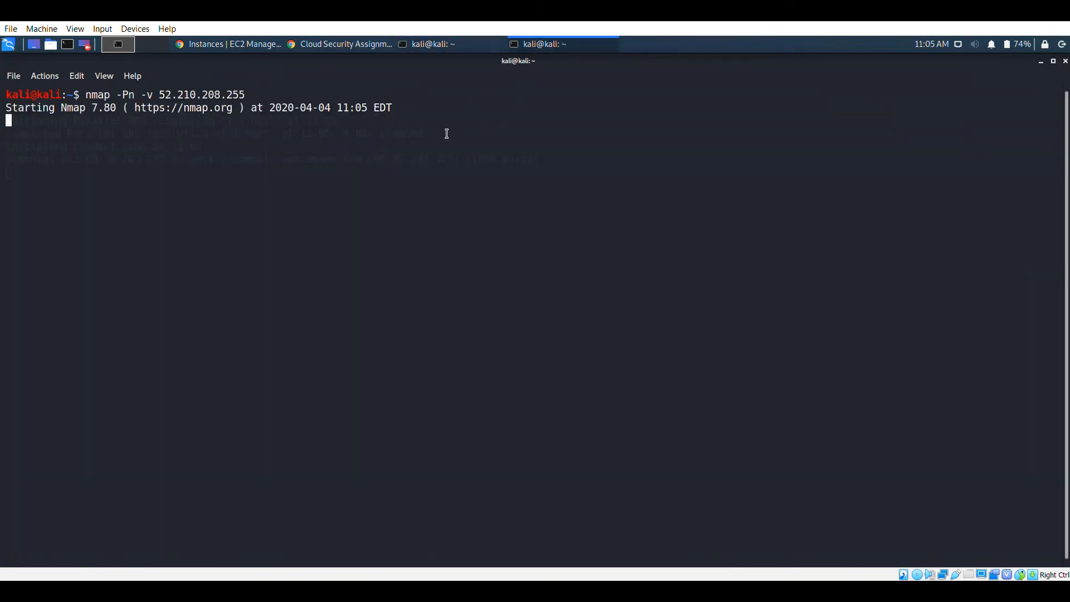
click(467, 49)
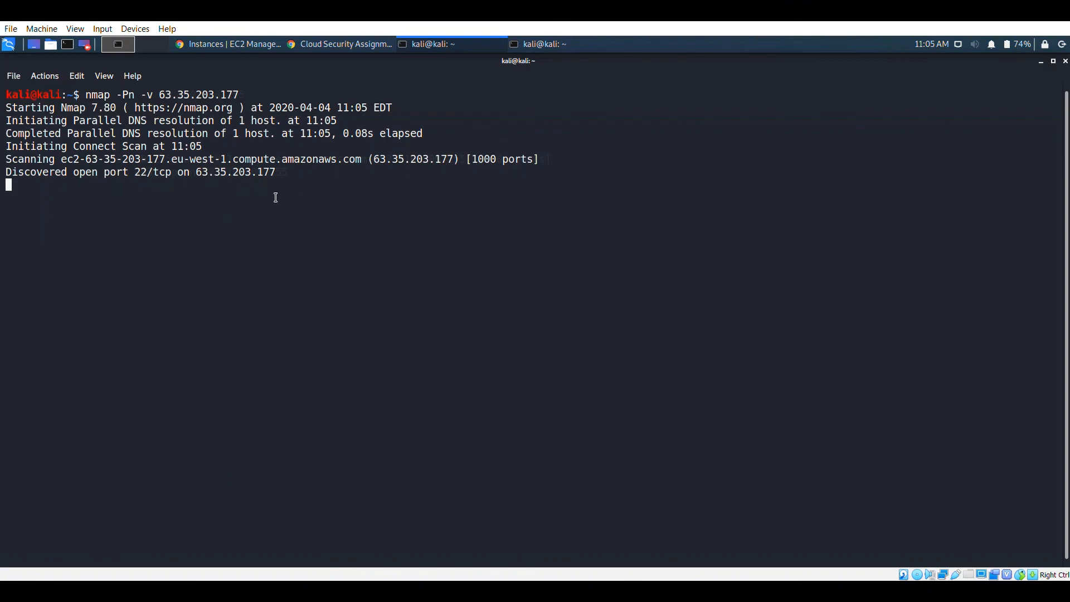
click(540, 44)
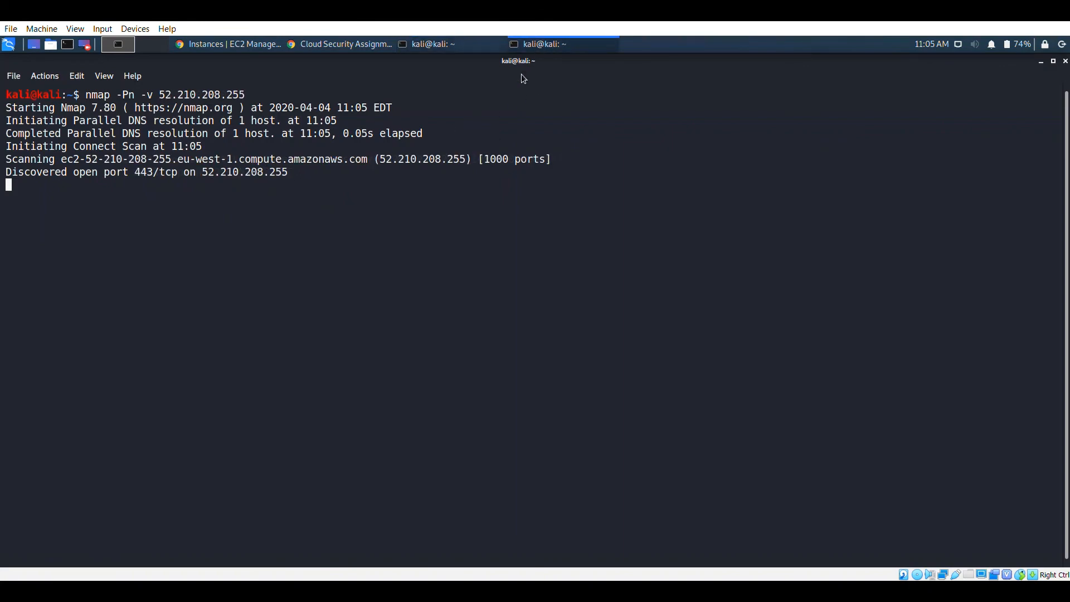